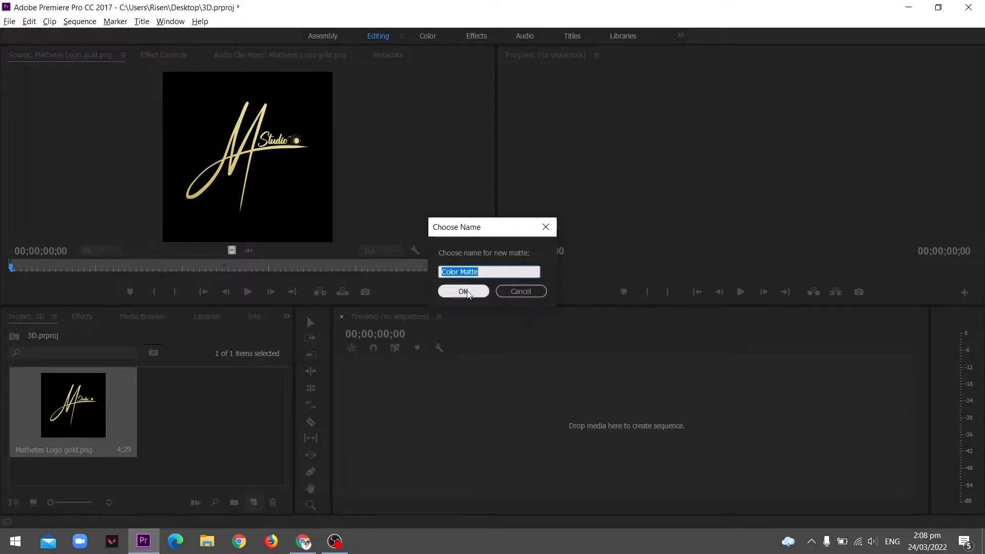
Place the Color Matte on the timeline to create a sequence and put the logo PNG on the track above it
drag(218, 419, 479, 377)
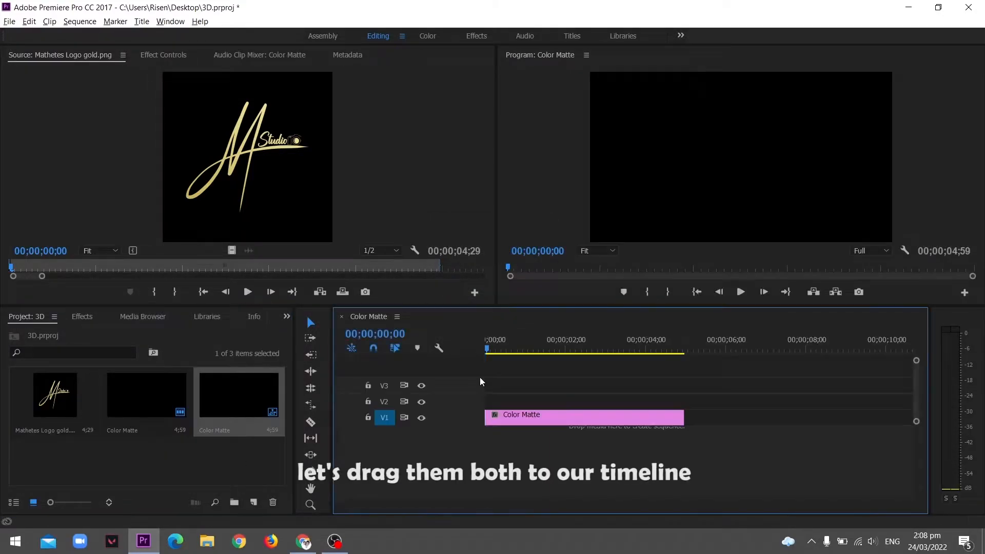
drag(76, 418, 485, 412)
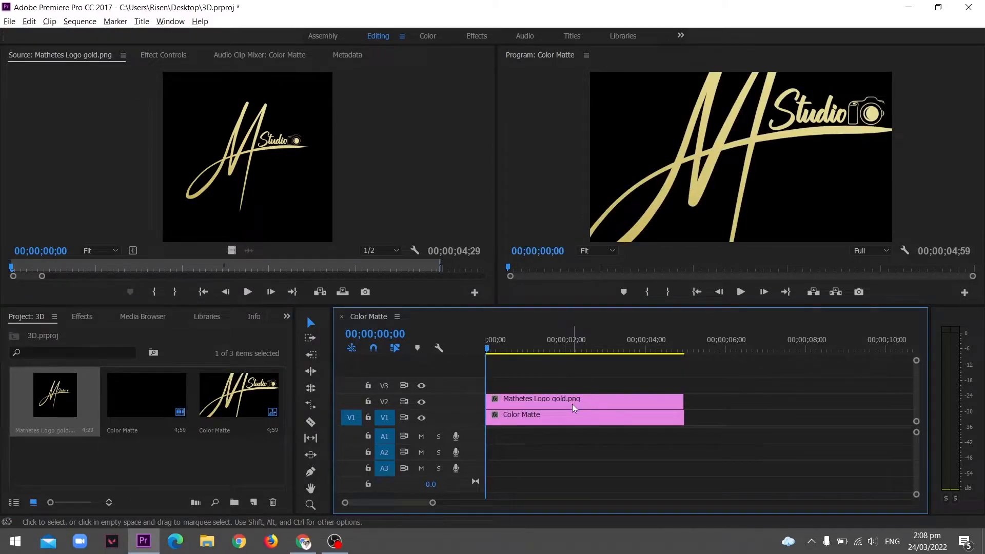
Select the logo clip and set its Scale to 34
click(574, 408)
click(161, 51)
drag(192, 133, 158, 133)
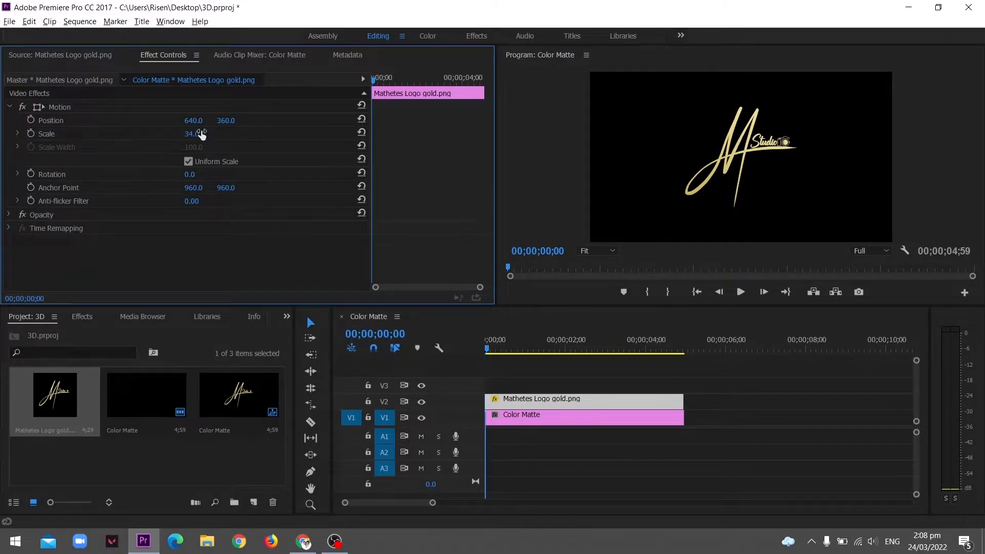
Search the effects for Basic 3D and apply it to the logo clip
key(space)
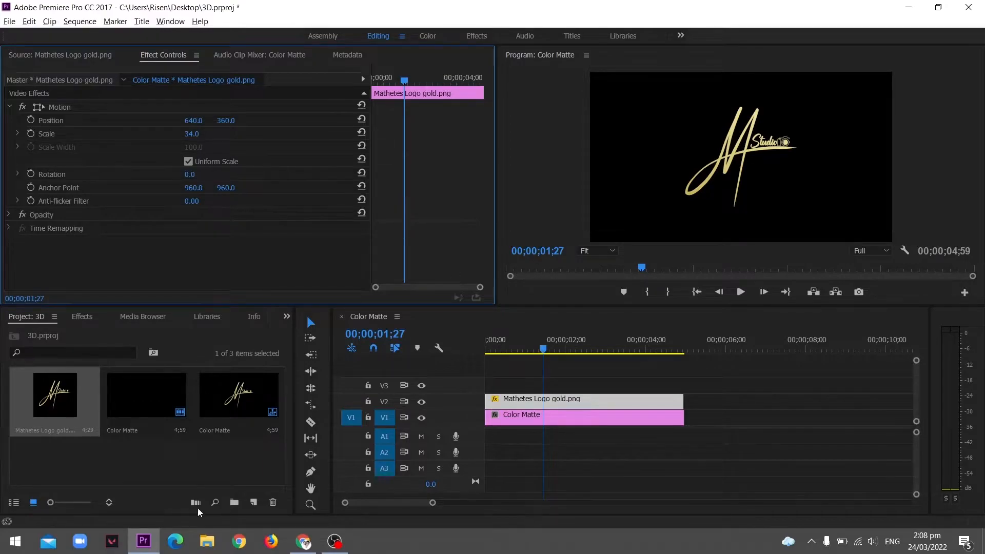
click(82, 317)
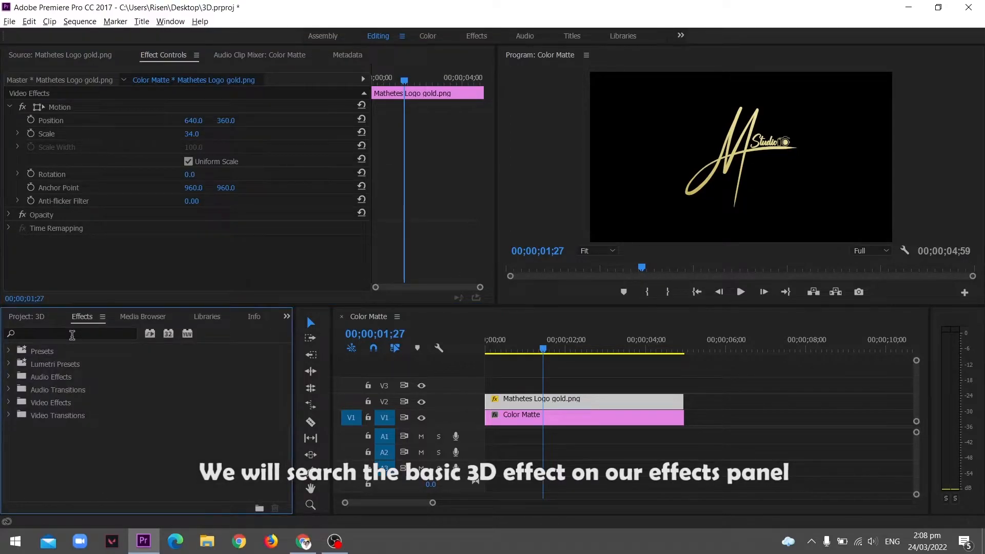
click(72, 335)
text(basi)
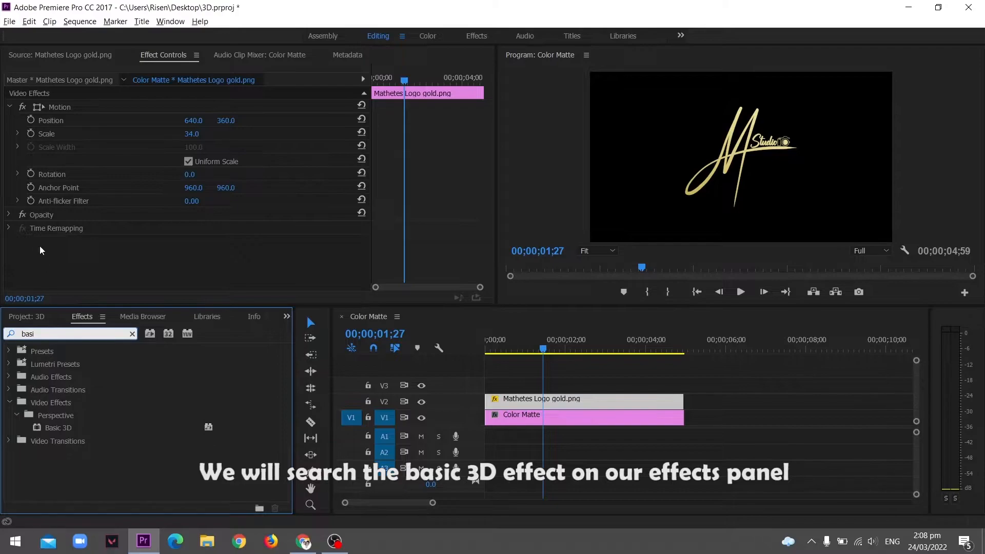
drag(53, 427, 534, 406)
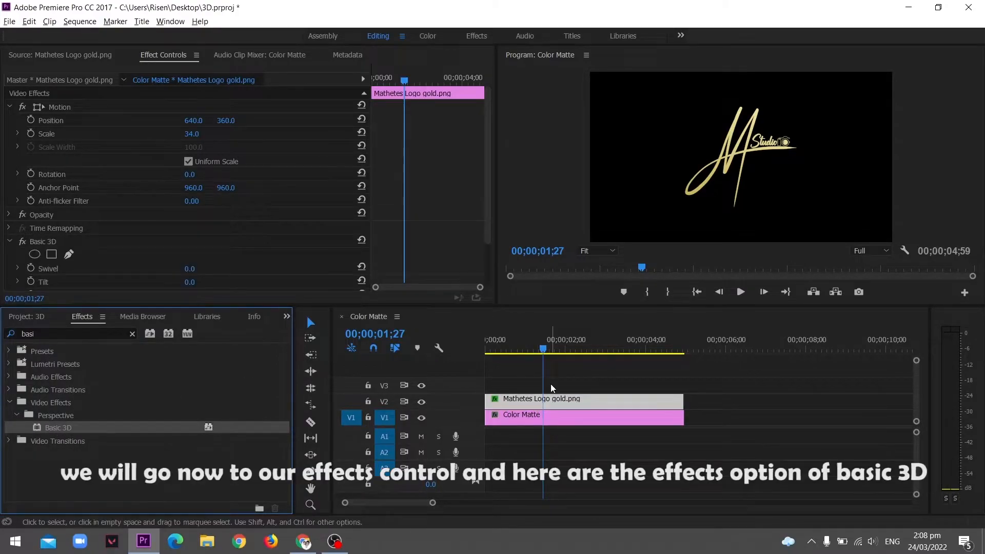
Try adjusting the Basic 3D Swivel value, then undo the changes
scroll(435, 206, down, 2)
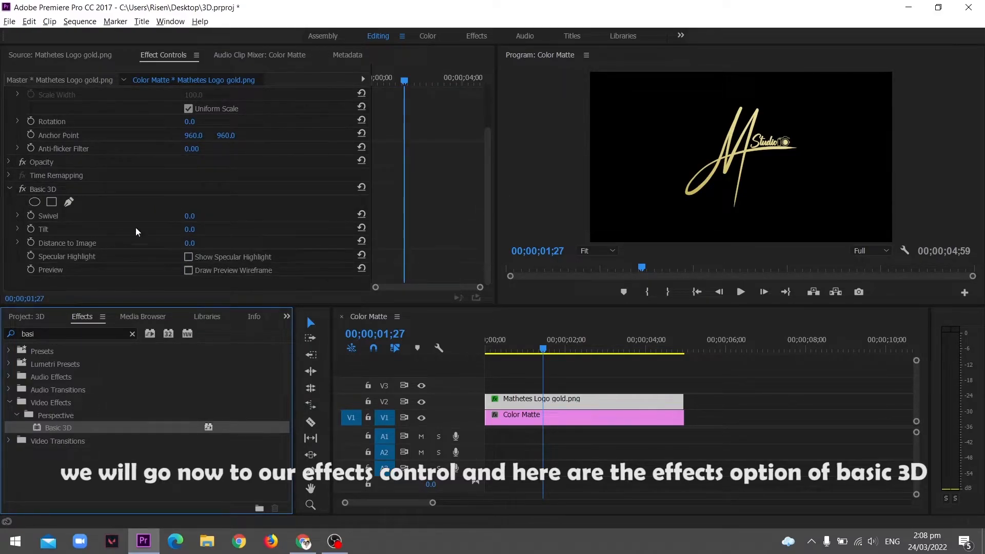
drag(188, 216, 167, 244)
key(ctrl+z)
key(ctrl+z)
key(ctrl+z)
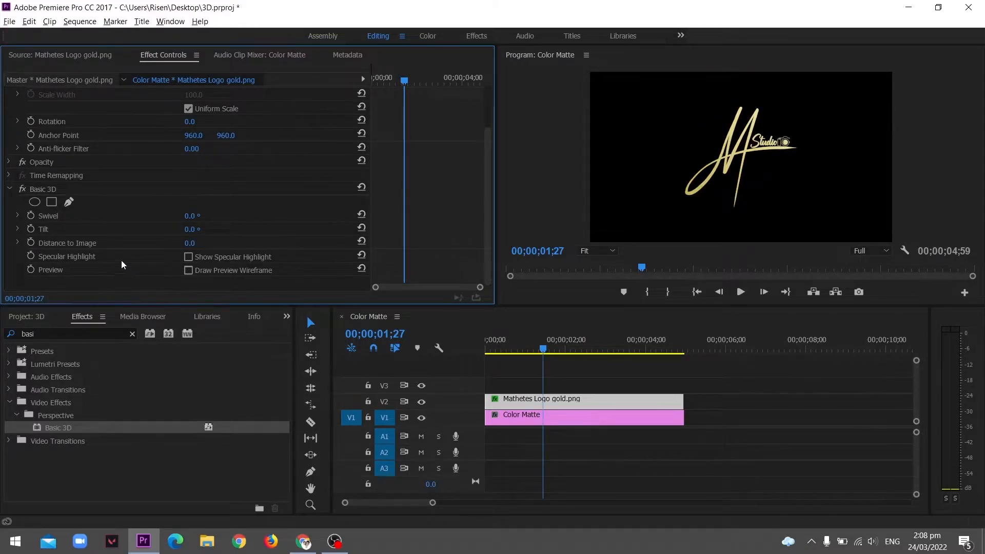
Move the playhead to the start and enable keyframing for Swivel at 0°
scroll(408, 89, up, 2)
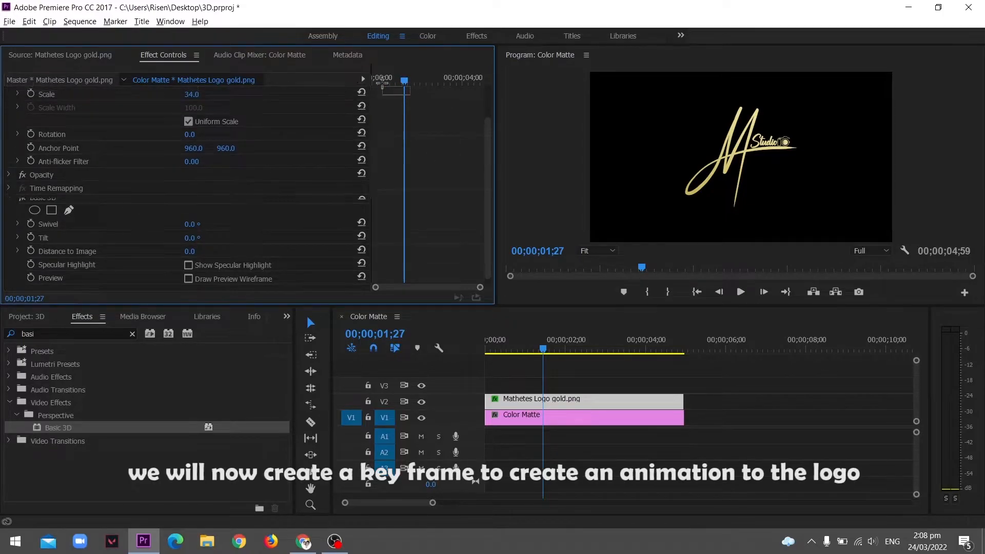
scroll(419, 118, down, 2)
drag(412, 80, 333, 86)
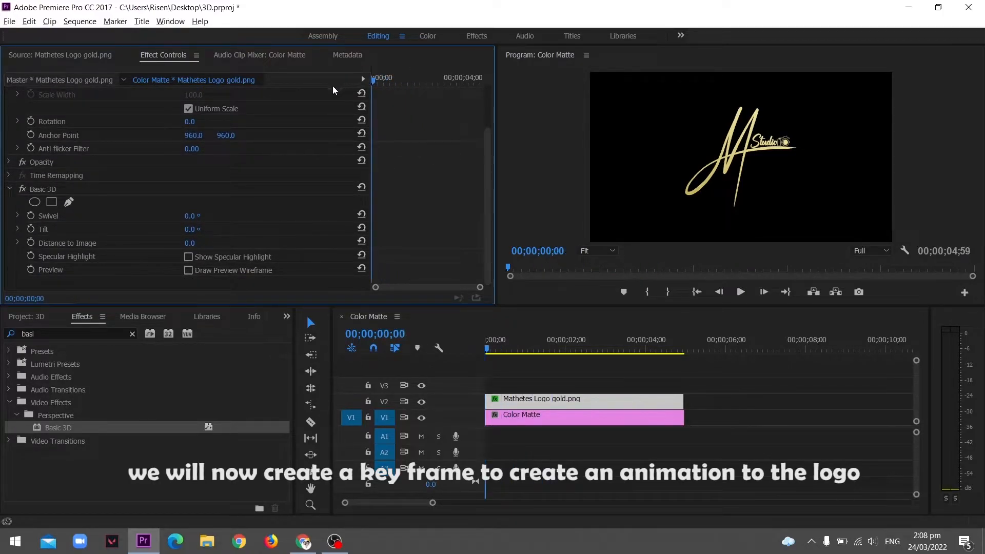
click(30, 216)
At about 00;00;02;06, set Swivel to 1x71.0° to add a second keyframe
key(space)
key(space)
drag(189, 220, 410, 221)
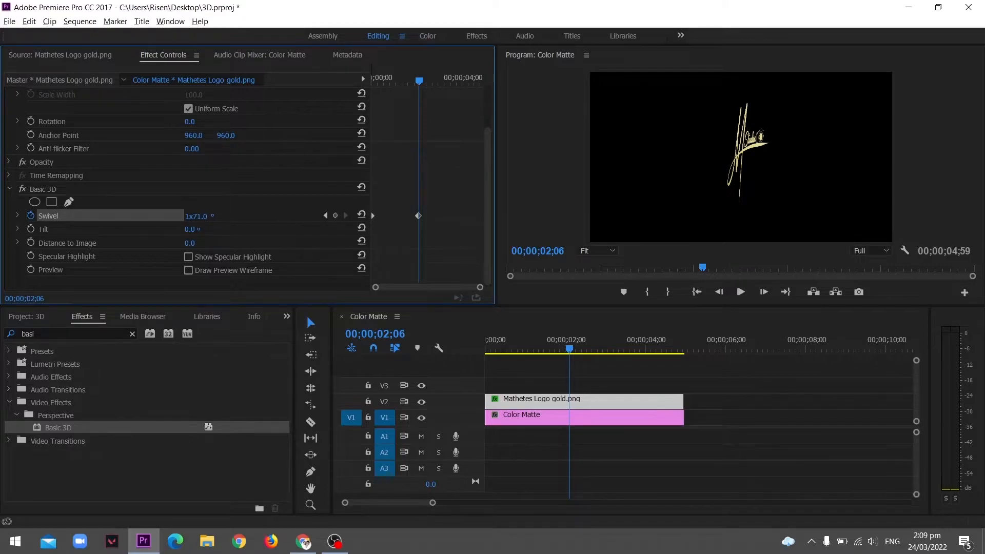
At about 00;00;02;52, set Swivel to 1x7.0° for a third keyframe and play back the animation
key(space)
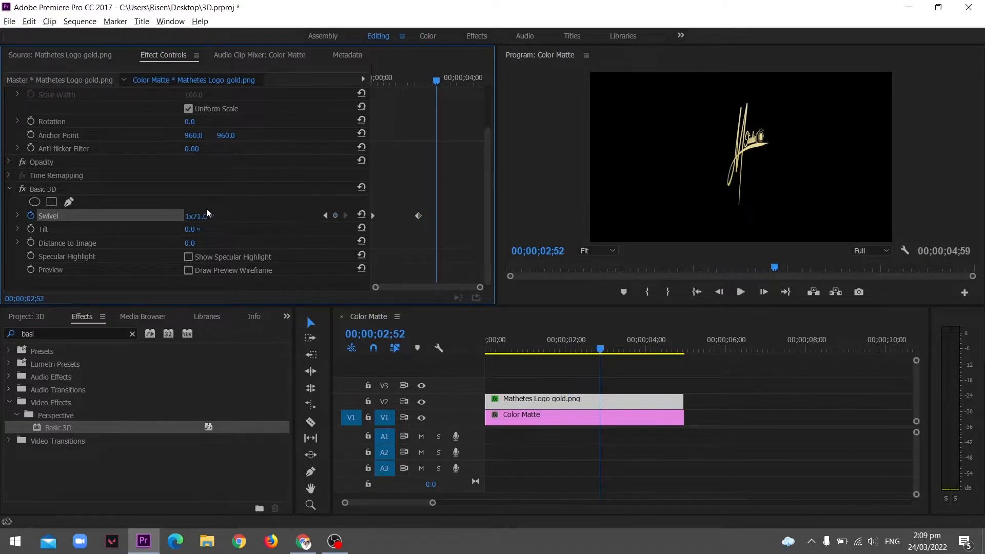
mouse_move(203, 220)
mouse_down()
mouse_move(167, 220)
mouse_move(205, 216)
mouse_up()
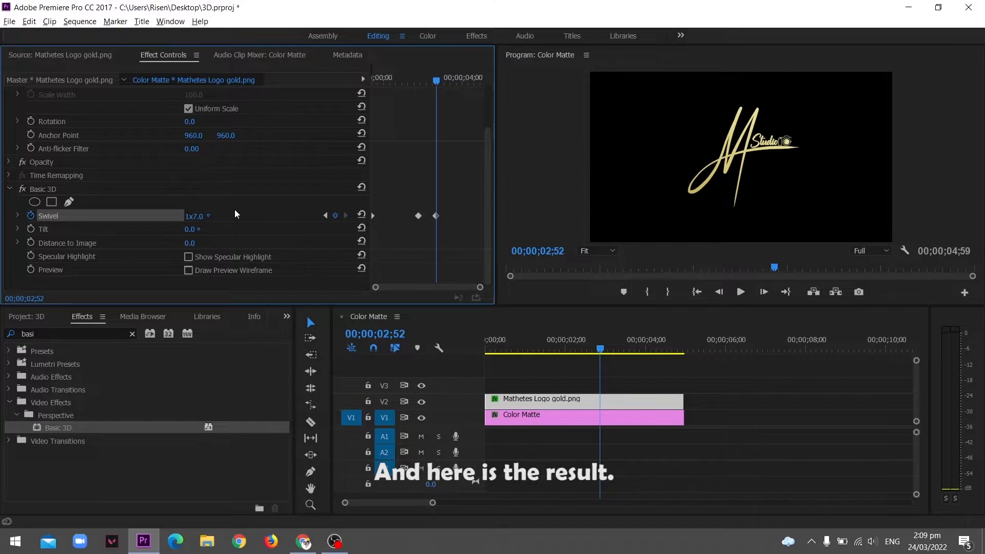
key(Home)
key(space)
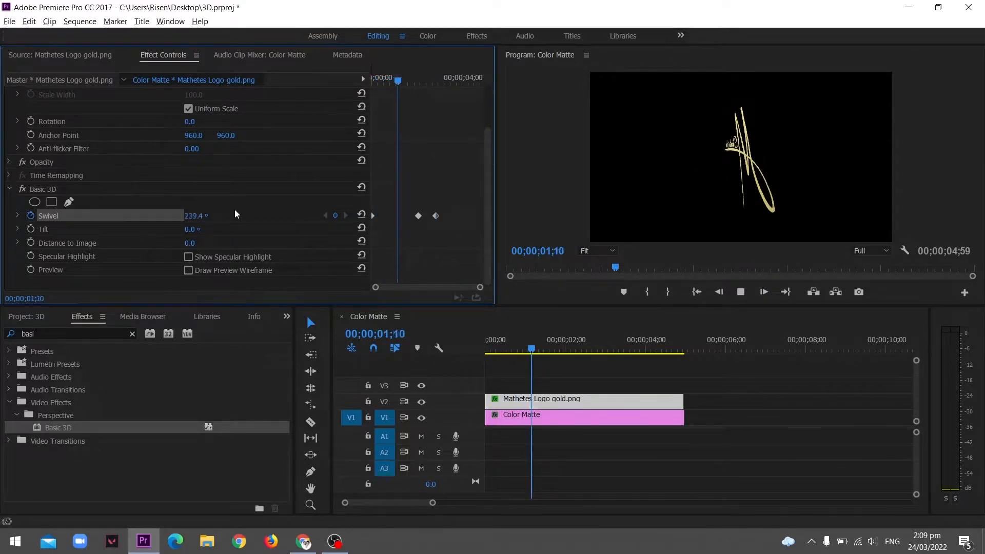
key(space)
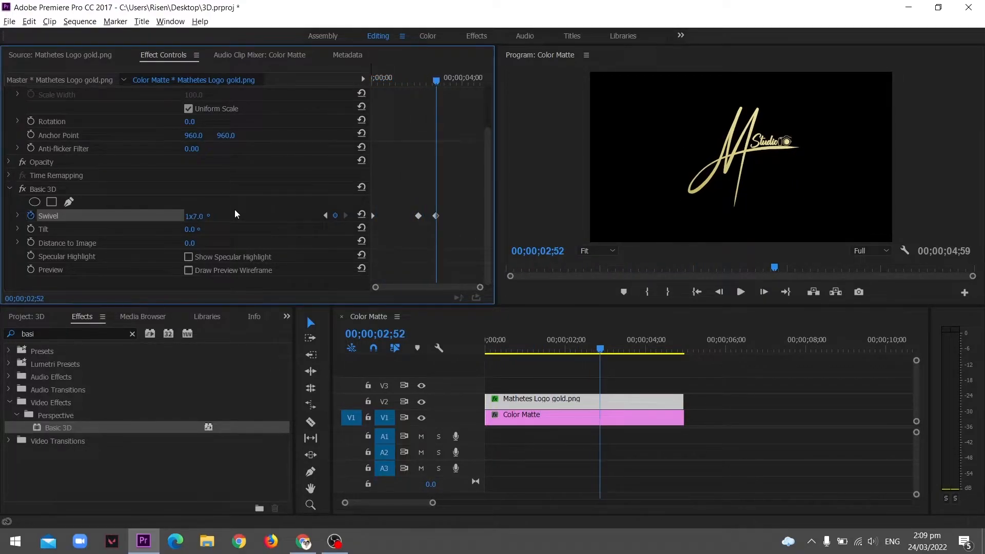
key(space)
key(space)
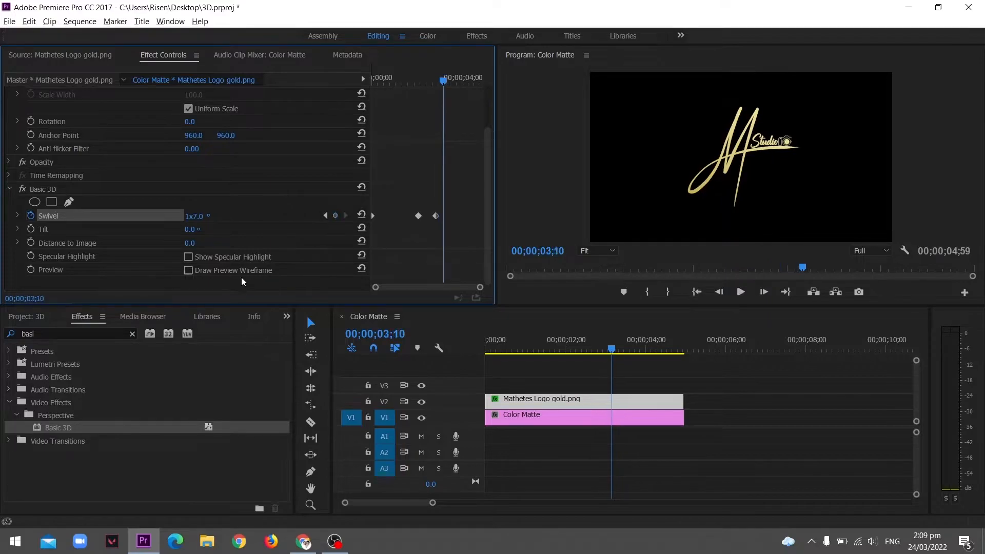
Open Sequence Settings to check the timebase options, then close the dialog
click(77, 20)
mouse_move(115, 21)
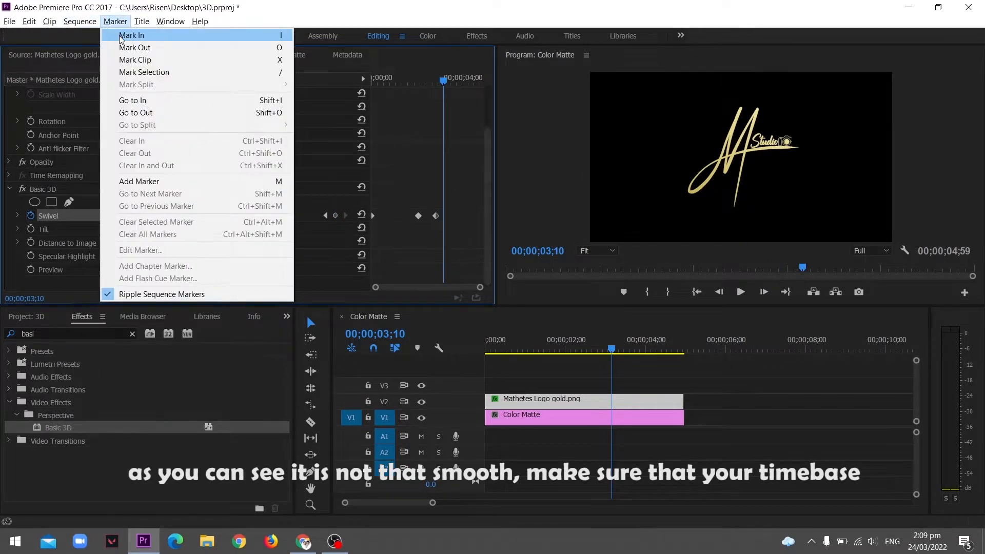
mouse_move(72, 19)
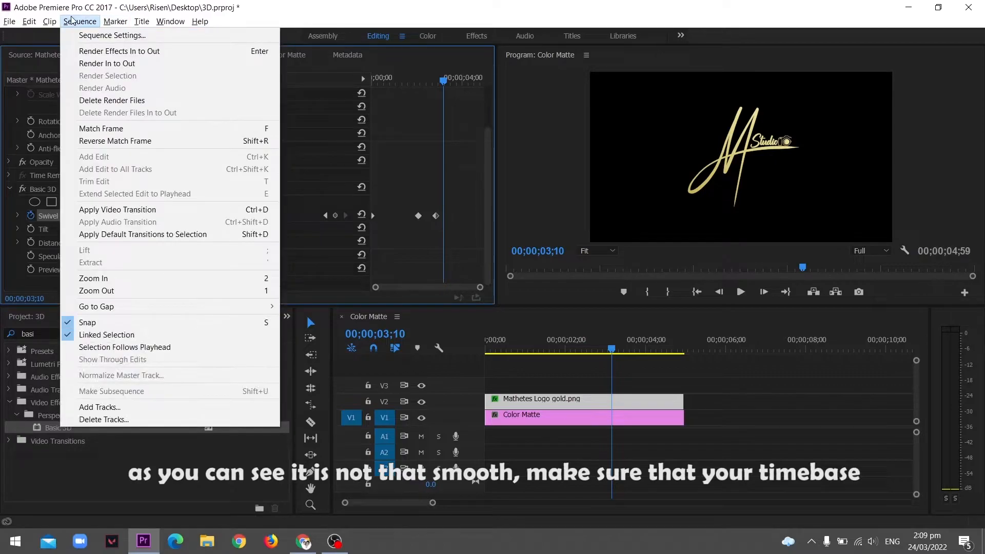
click(115, 37)
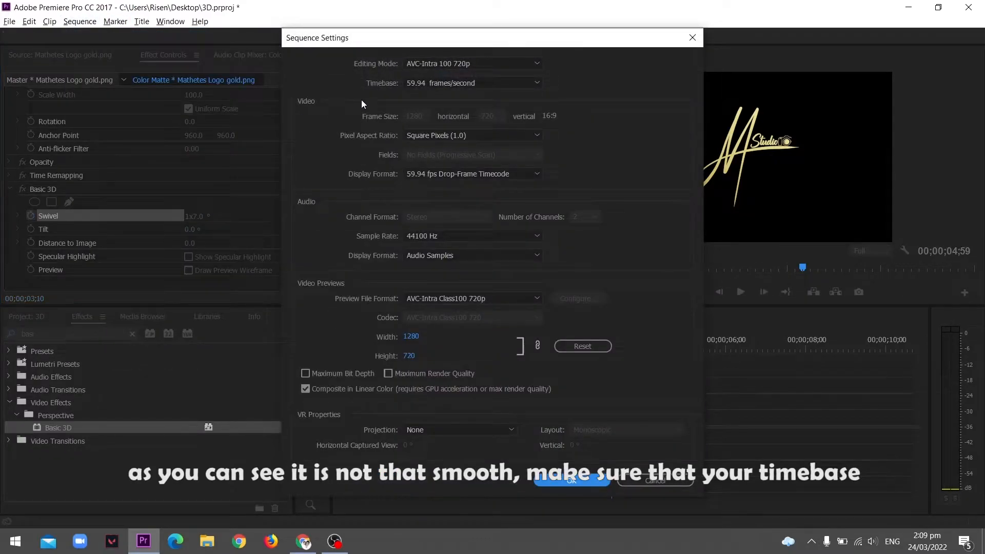
click(451, 84)
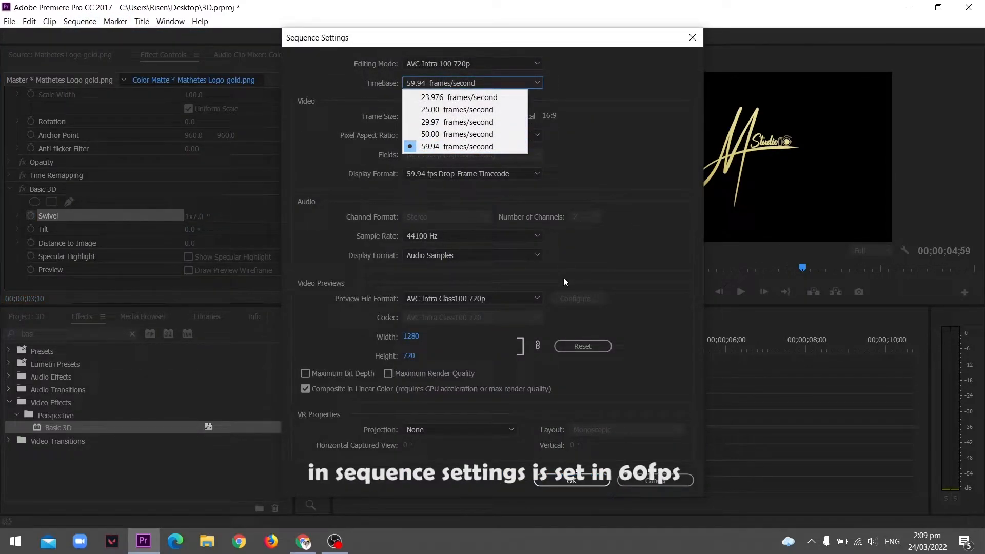
click(590, 485)
click(568, 482)
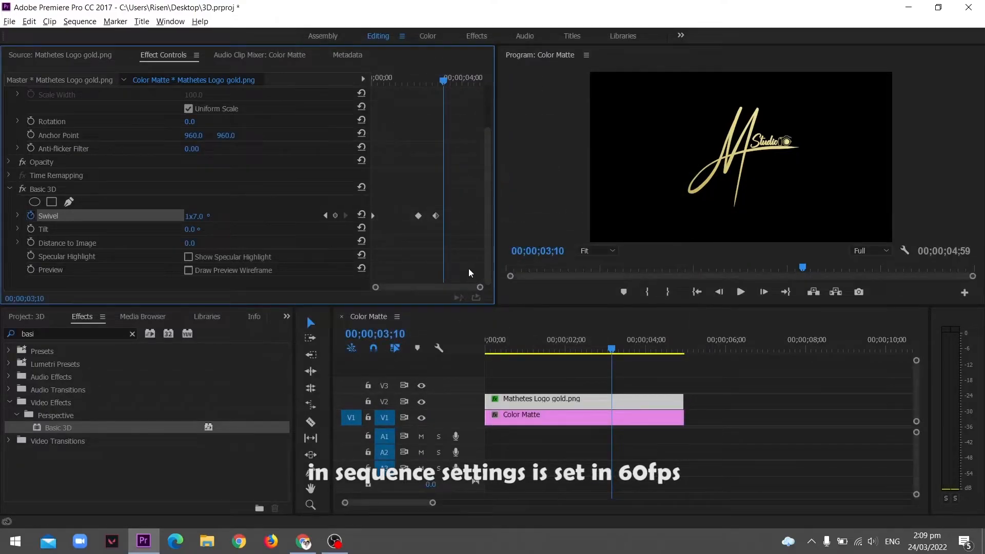
Expand the Swivel graph and set the last Swivel keyframe to Ease Out
right_click(436, 216)
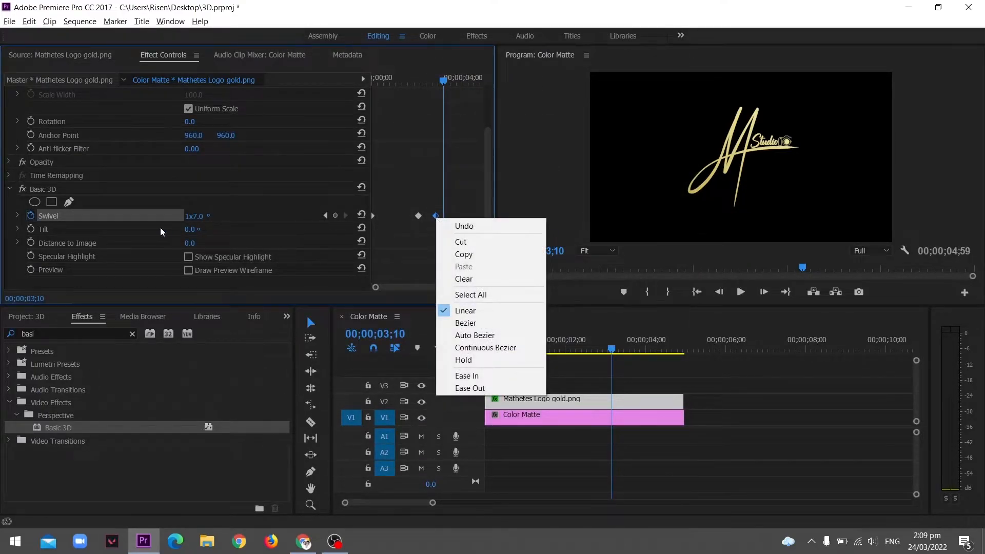
click(13, 215)
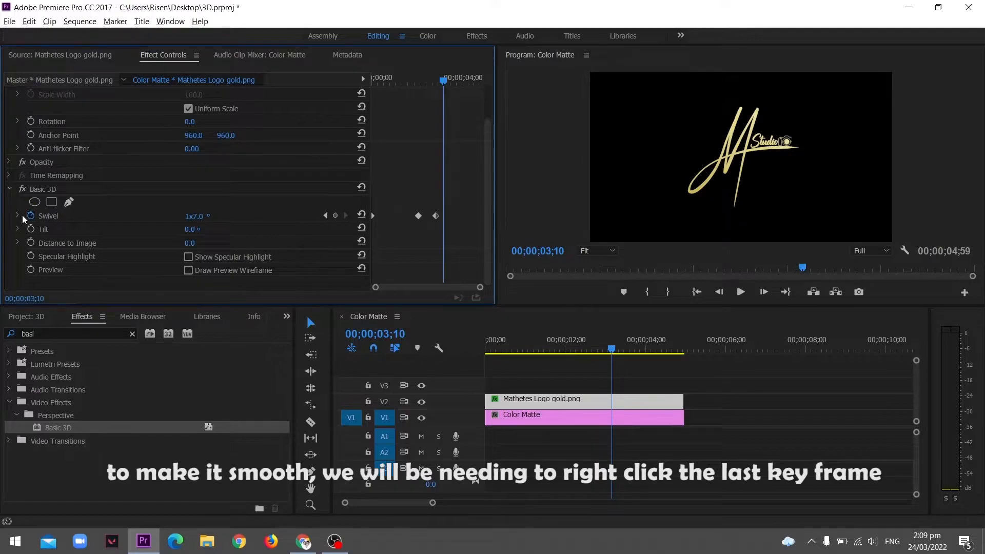
click(20, 215)
scroll(489, 220, down, 1)
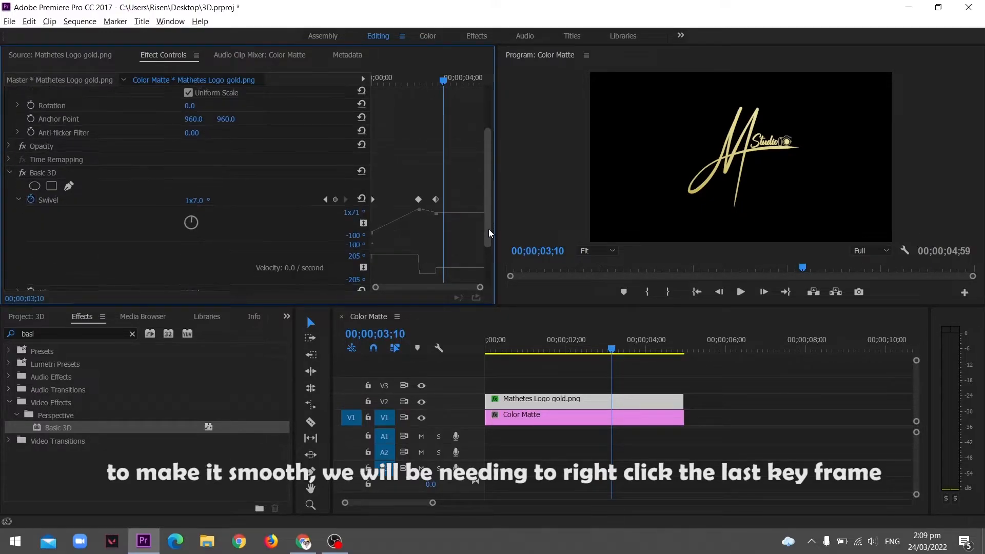
right_click(436, 200)
click(490, 371)
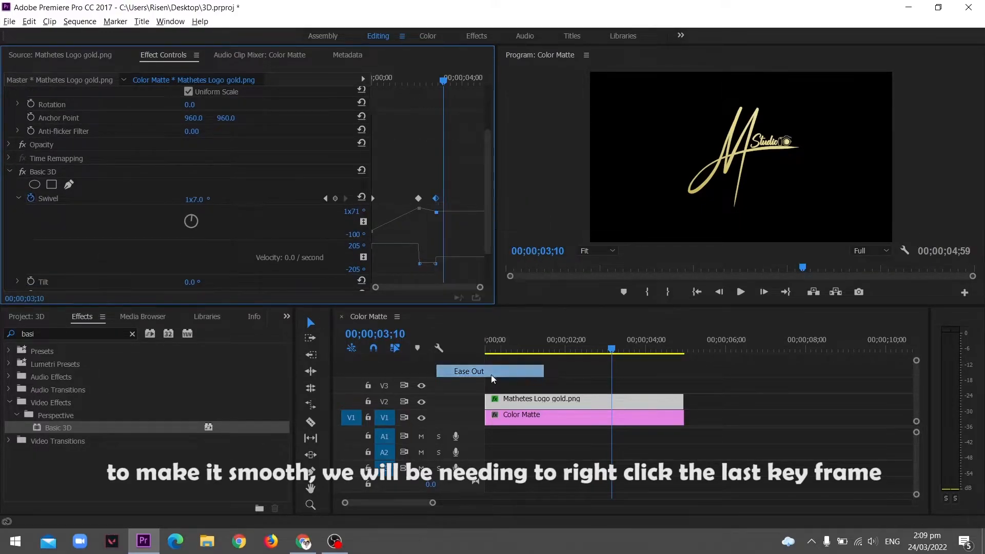
Set the middle Swivel keyframe to Ease In and the first keyframe to Ease Out
right_click(418, 198)
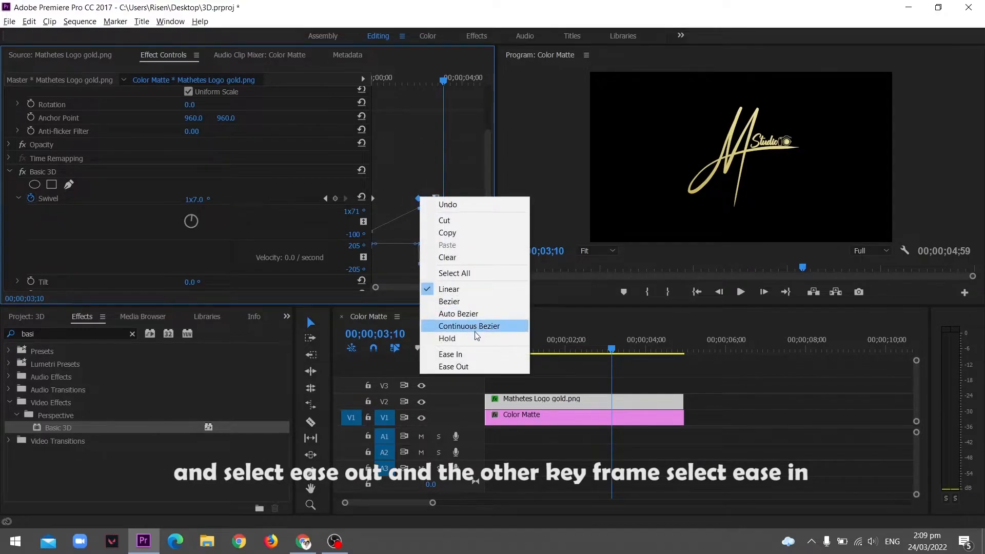
click(462, 353)
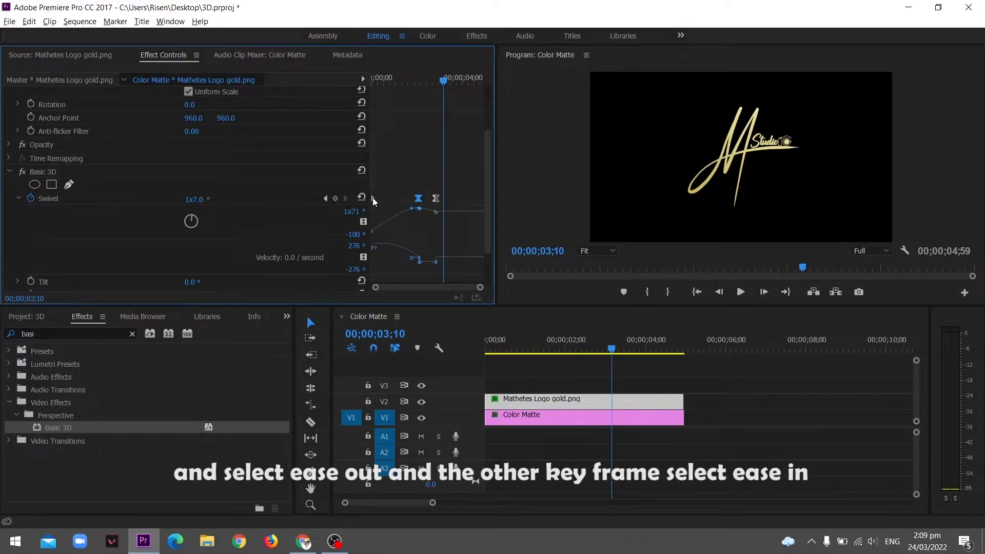
right_click(373, 198)
click(458, 366)
Play back the eased swivel animation from the start
key(Home)
key(space)
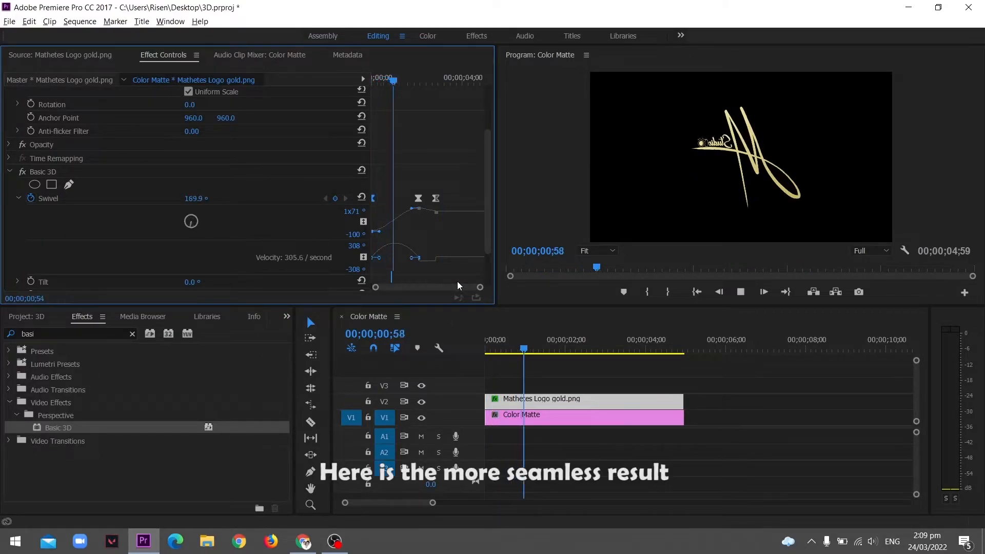
key(Home)
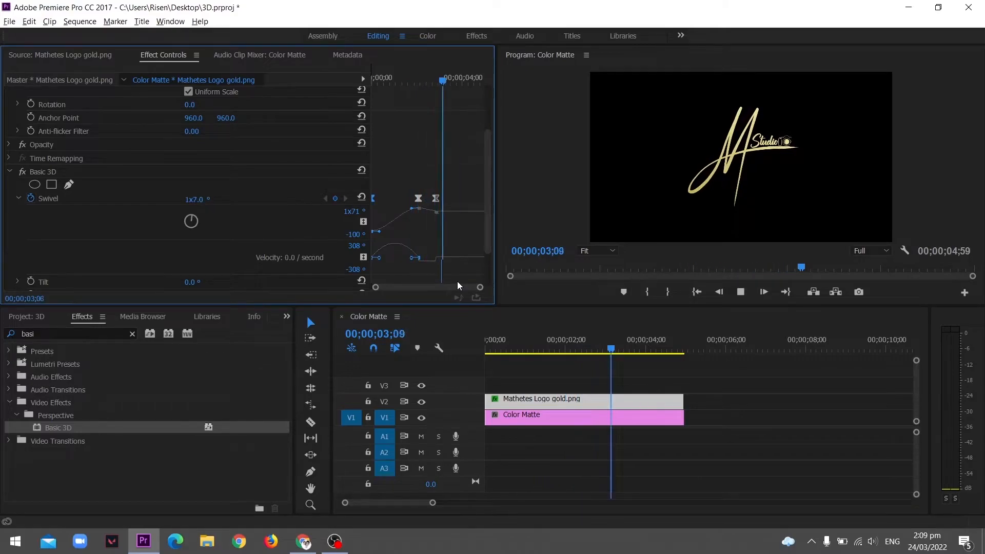
key(Home)
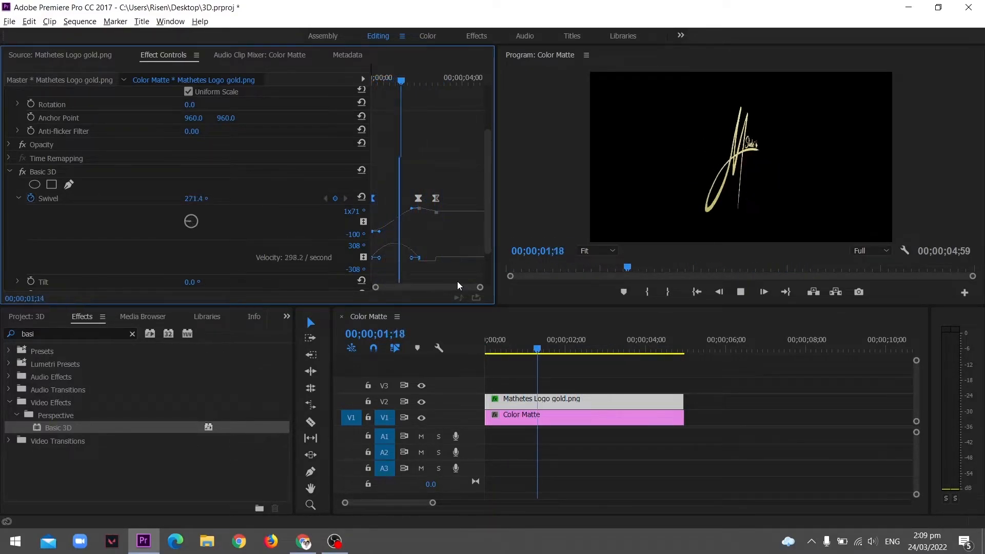
key(space)
key(Home)
click(458, 351)
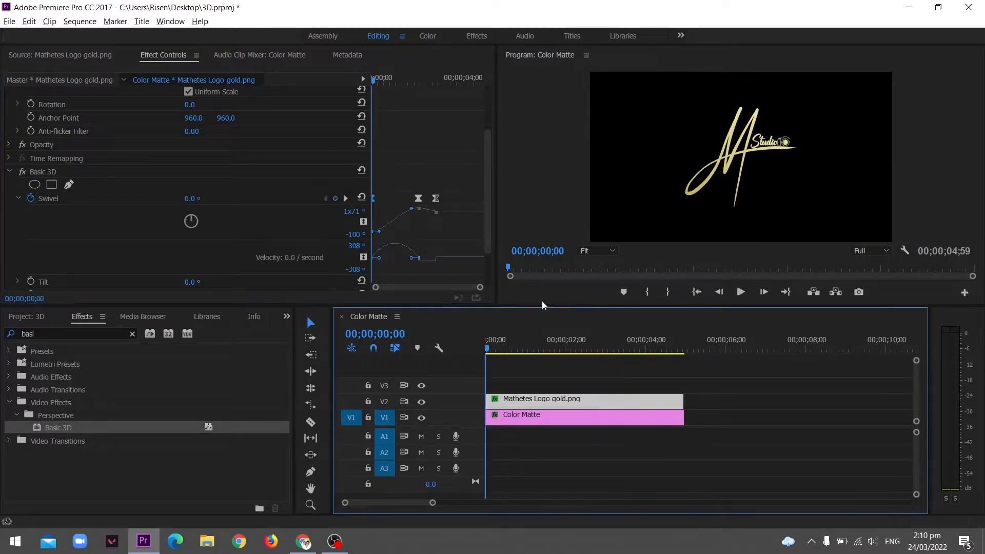
Search the effects for Directional Blur and apply it to the logo clip
click(30, 314)
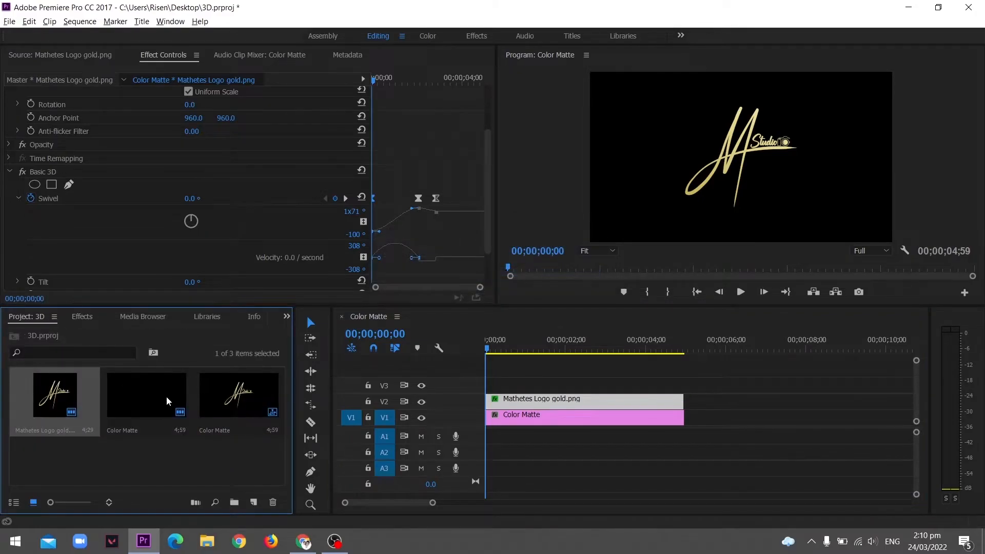
click(77, 318)
click(79, 332)
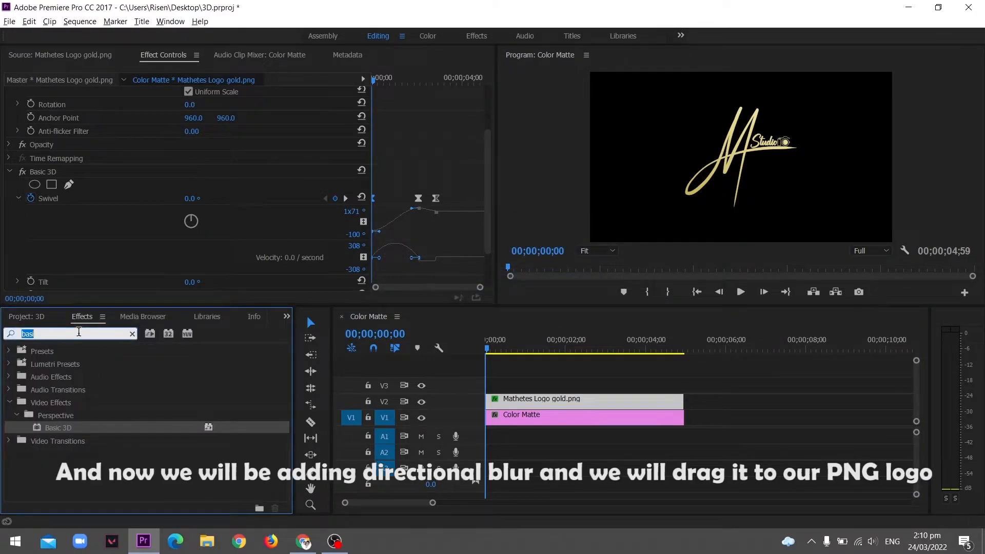
text(direc)
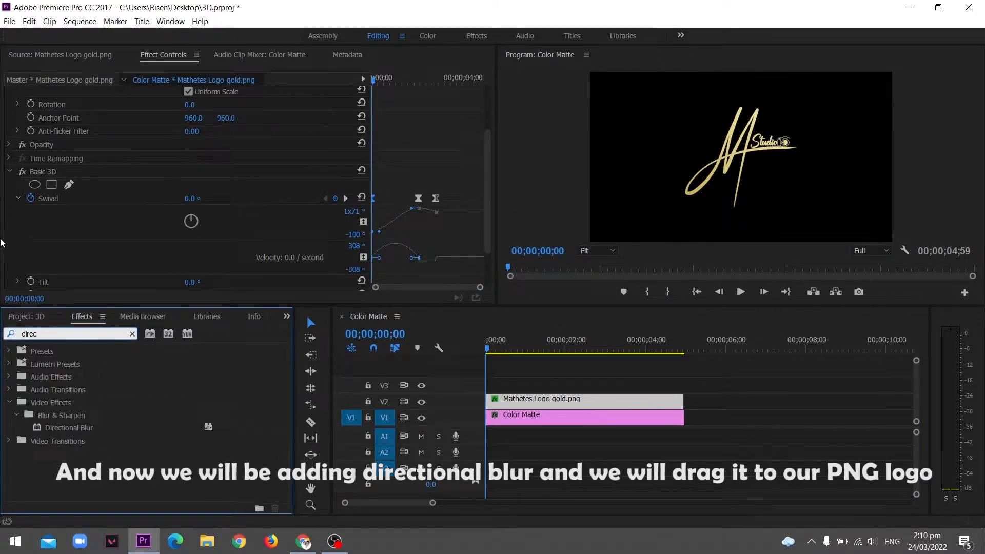
click(115, 435)
drag(425, 356, 531, 403)
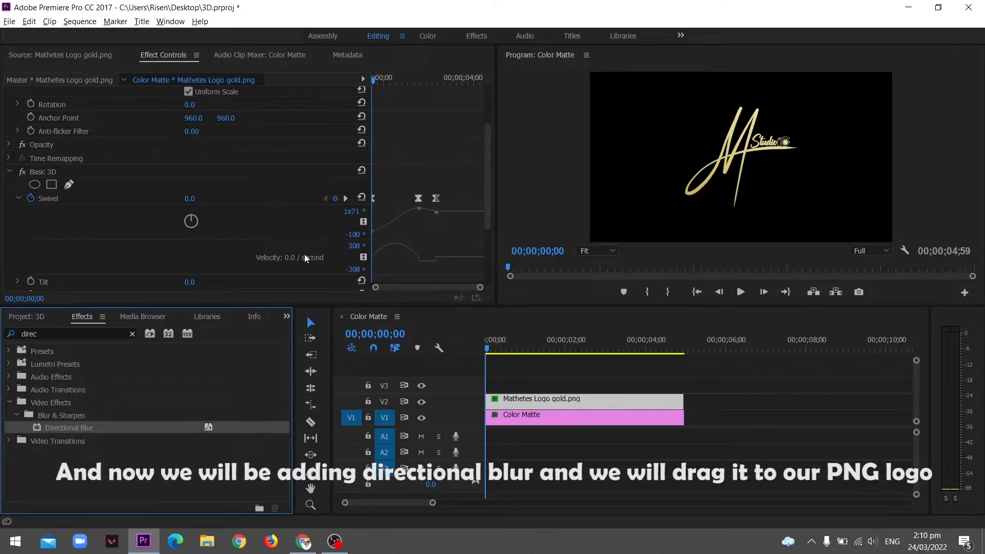
click(9, 173)
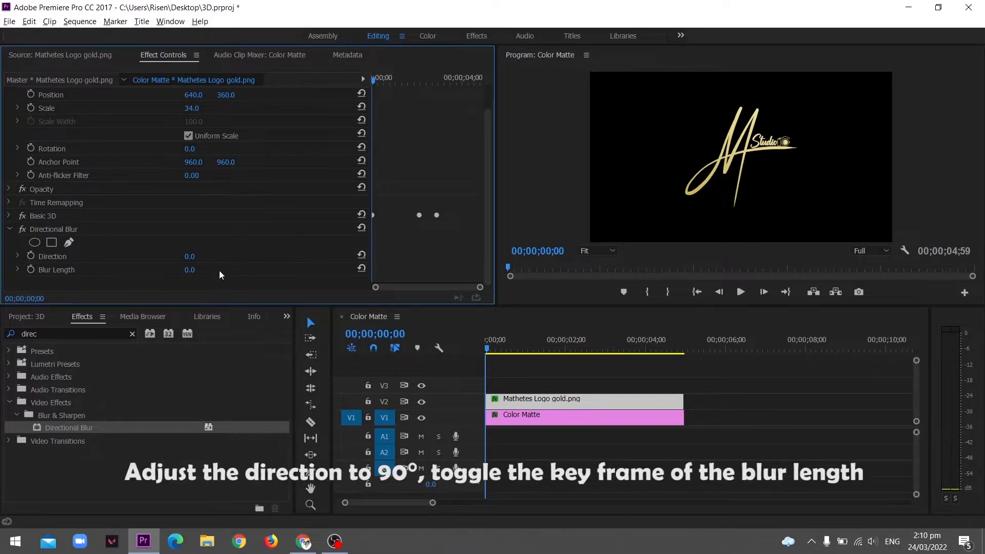
Set the Directional Blur direction to 90°
drag(185, 257, 207, 257)
click(197, 259)
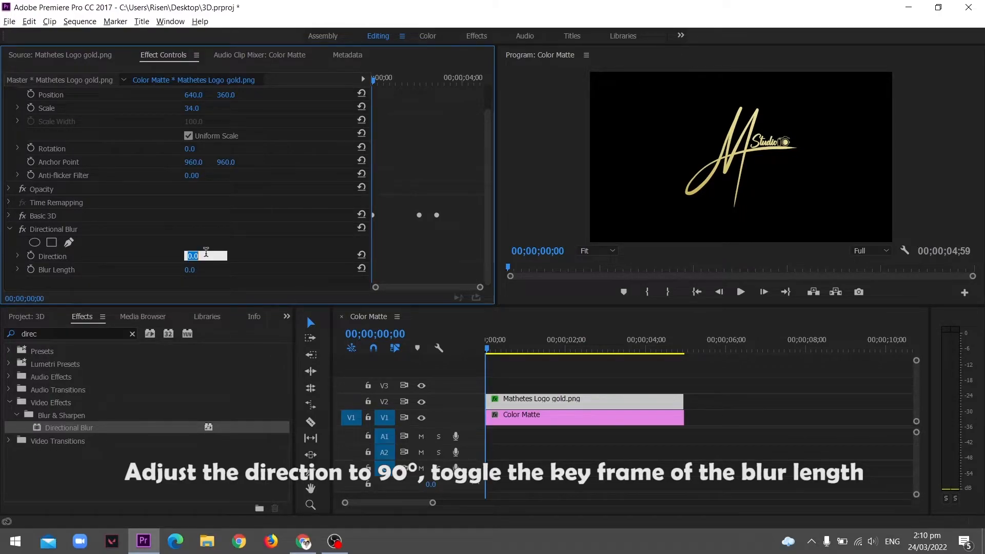
text(90)
key(Return)
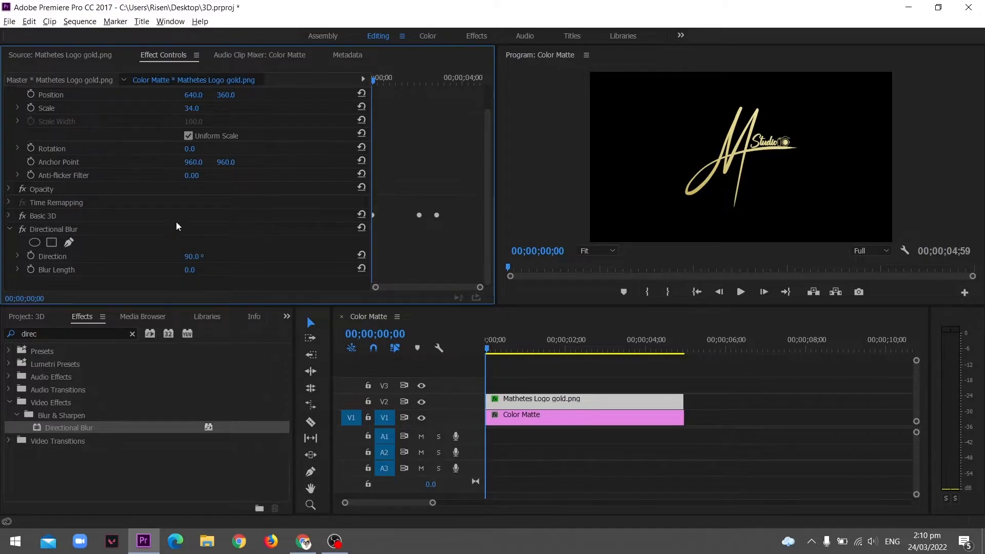
Keyframe Blur Length at the clip start, then set Blur Length to 15 at about 2;04 where the swivel stops
click(30, 270)
key(space)
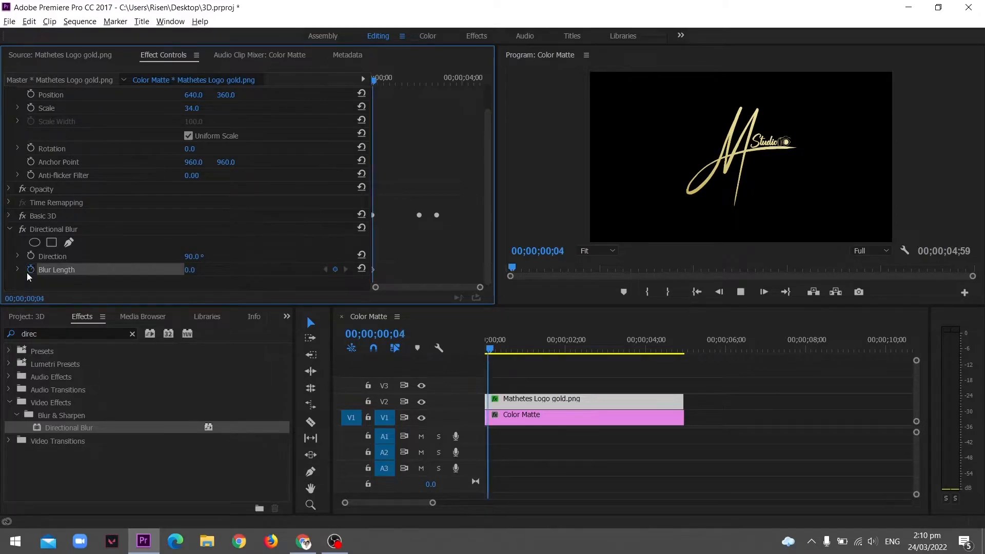
drag(403, 77, 420, 81)
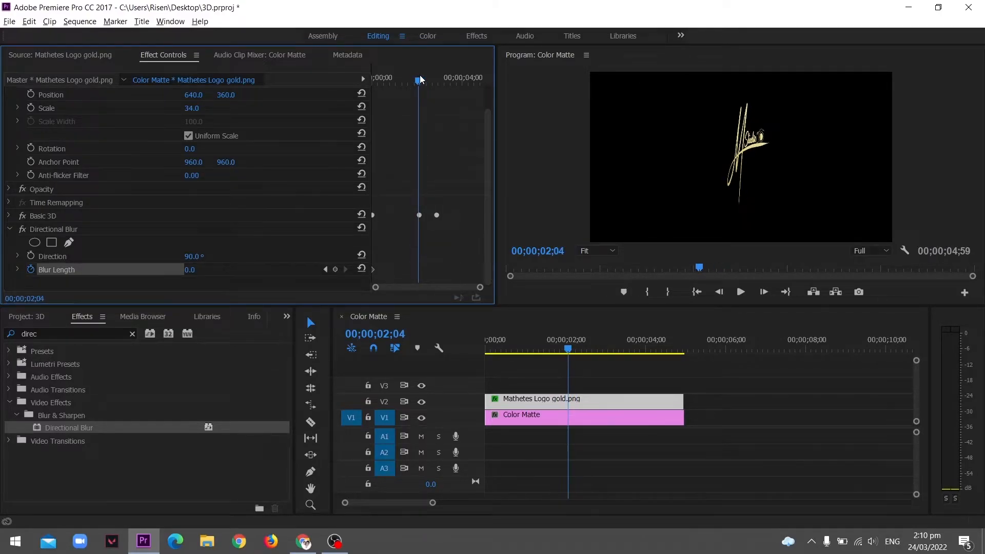
click(195, 269)
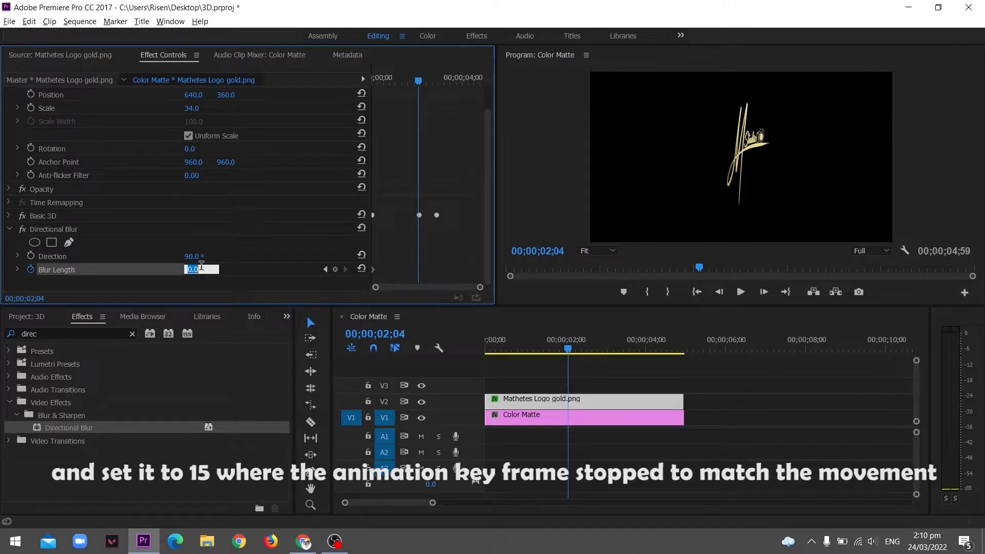
text(15)
key(Return)
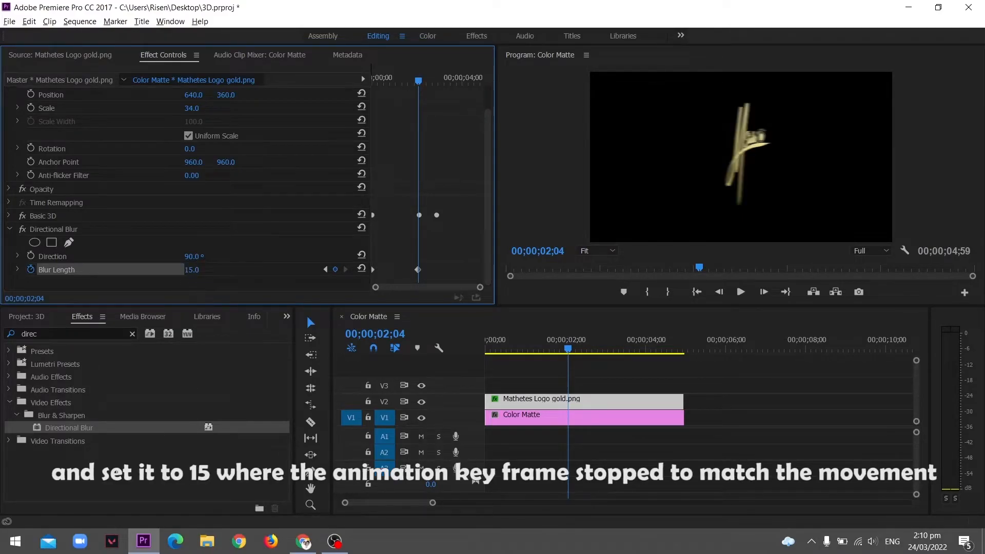
Play back the blurred swivel animation
key(space)
key(space)
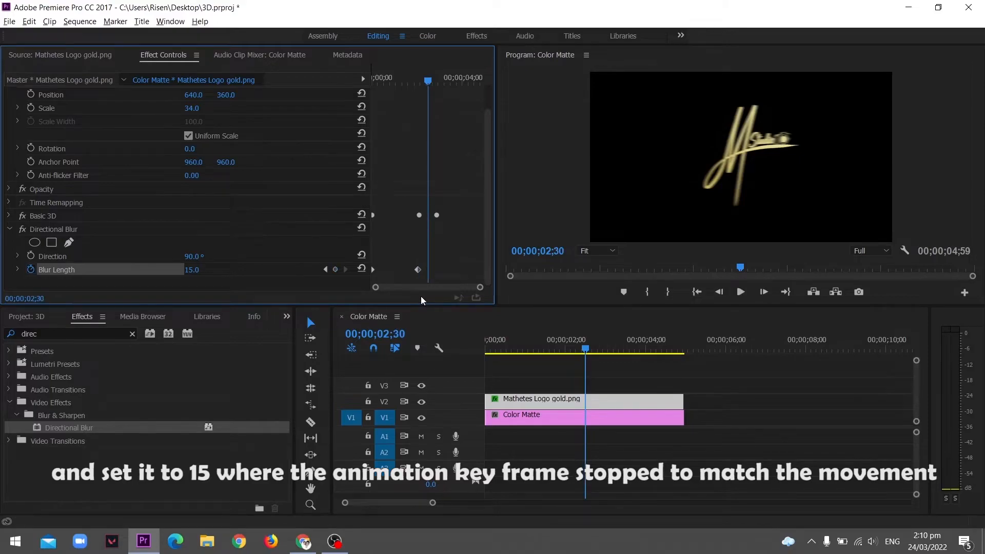
key(space)
key(space)
Try a Blur Length of 5 at about 2;53, preview it, then undo that keyframe
drag(444, 78, 439, 78)
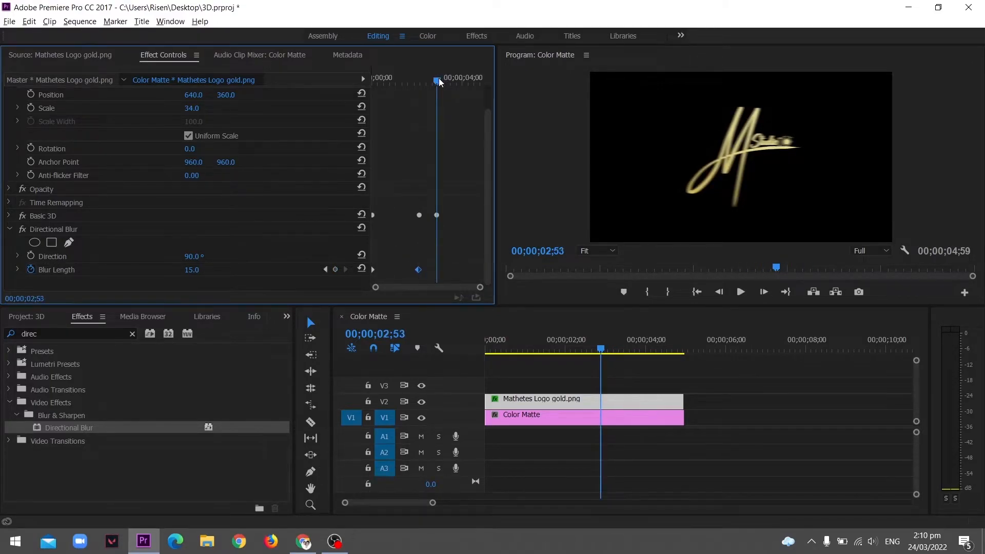
click(192, 270)
text(5)
key(Return)
key(space)
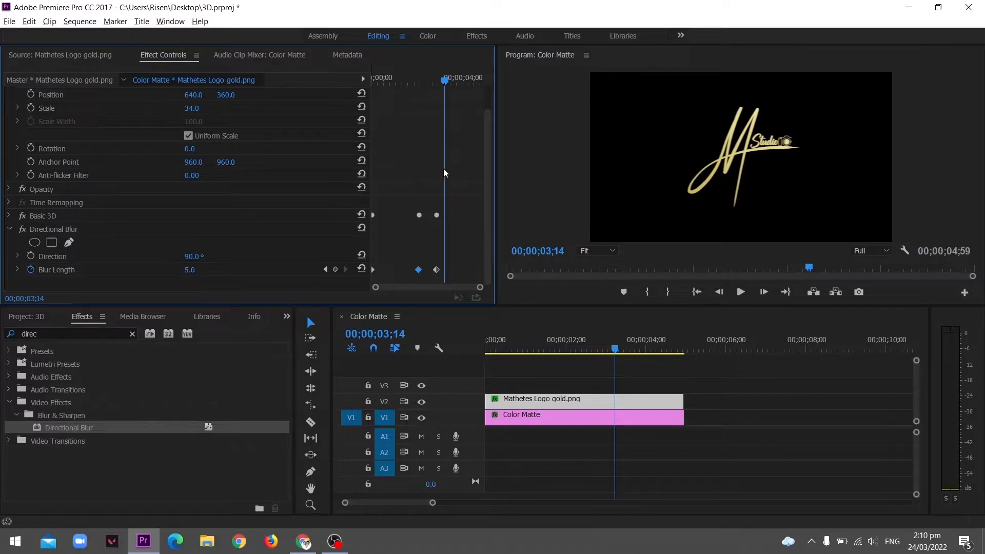
drag(439, 79, 419, 74)
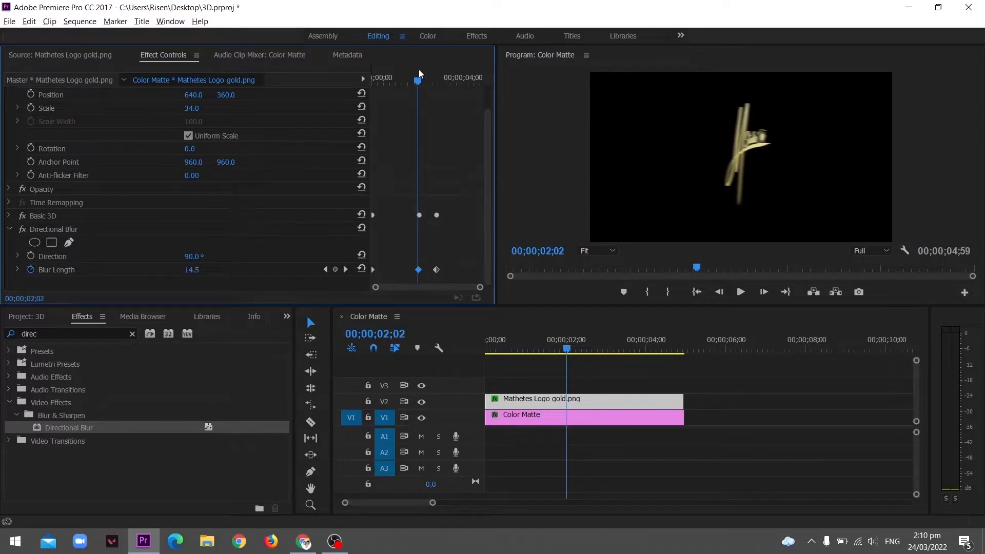
key(space)
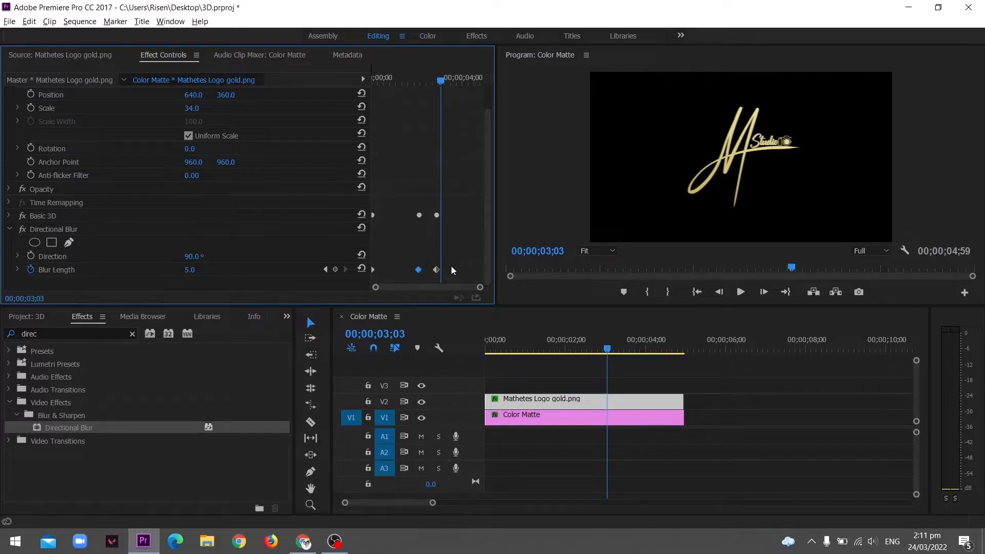
key(ctrl+z)
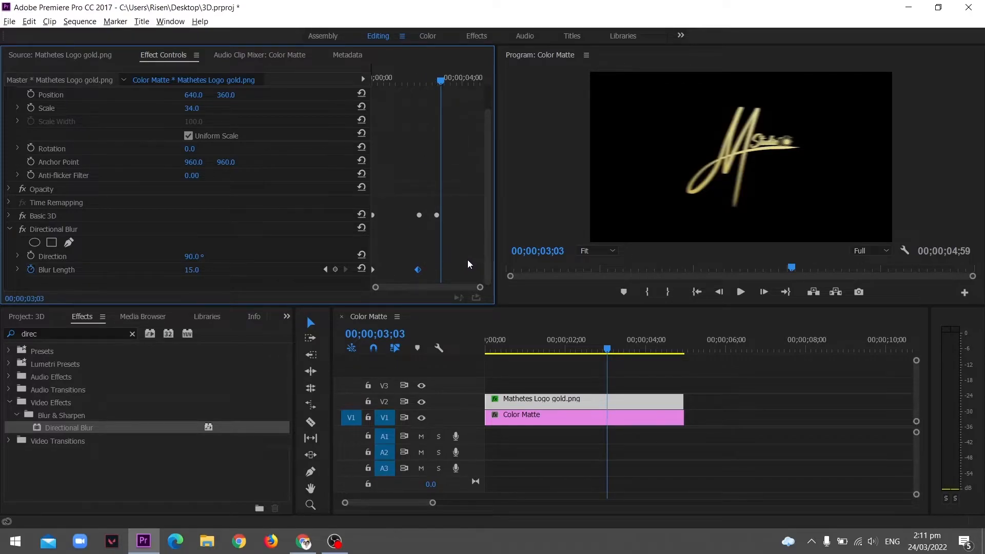
Move the 15 Blur Length keyframe slightly earlier and set Blur Length to 5 at about 2;10
drag(418, 270, 402, 219)
drag(449, 77, 423, 82)
click(196, 270)
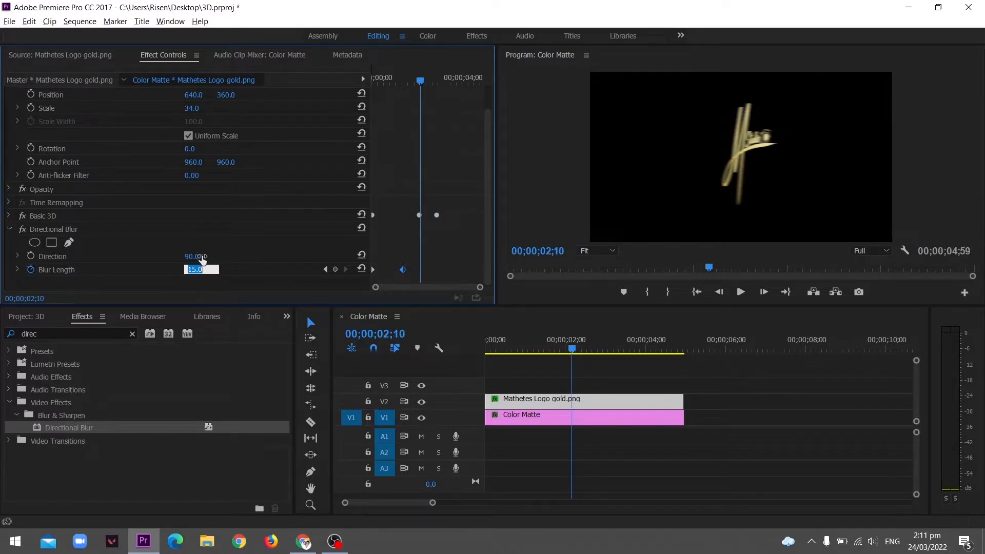
text(5)
key(Return)
key(space)
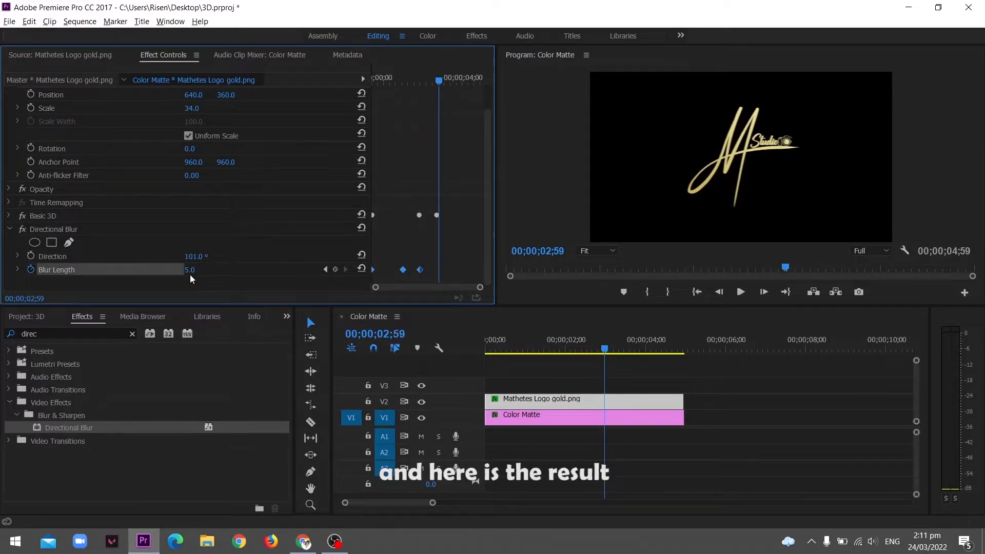
Set Blur Length to 0 at about 2;59 and play the animation from the start
click(192, 270)
text(0)
key(Return)
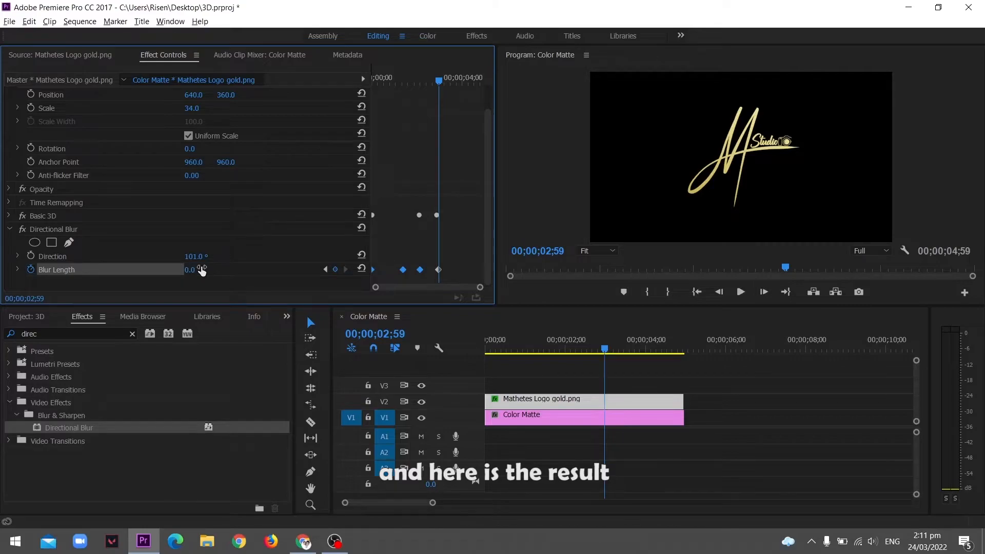
key(Home)
key(space)
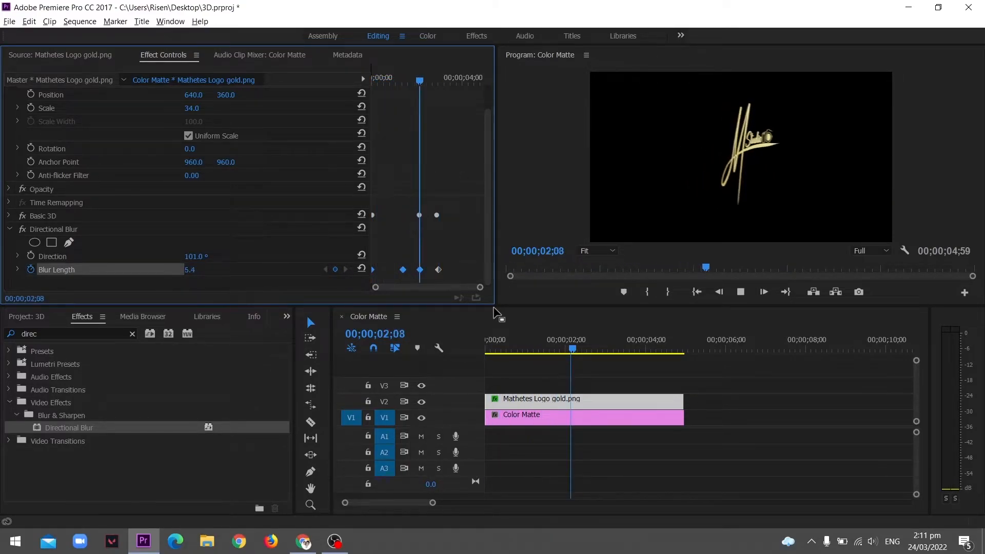
key(space)
key(Home)
key(space)
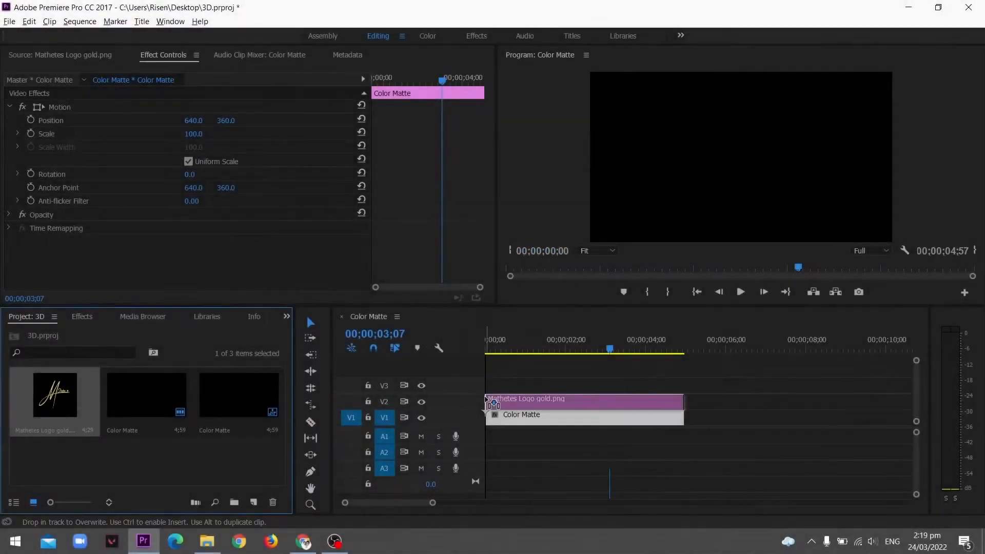
Select the logo clip in the new sequence and set its Scale to 35
drag(488, 402, 489, 403)
key(Home)
key(space)
key(space)
click(555, 403)
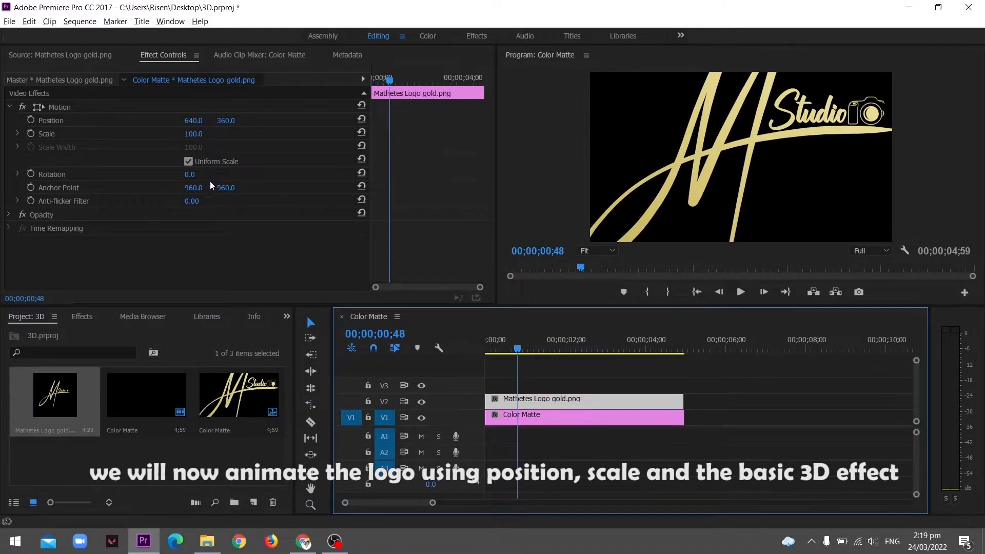
drag(200, 135, 174, 135)
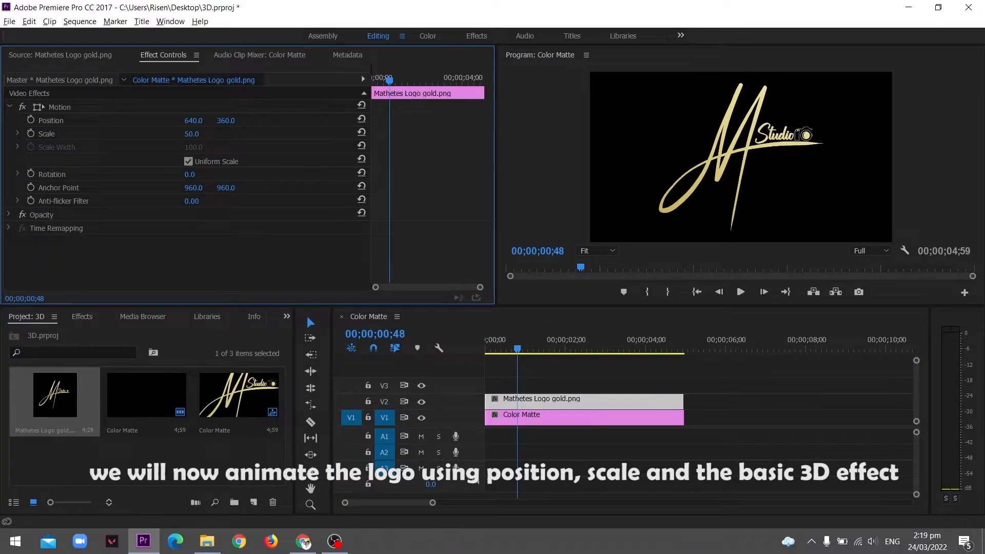
drag(201, 134, 199, 134)
mouse_move(390, 79)
mouse_down()
mouse_move(371, 79)
mouse_move(408, 78)
mouse_up()
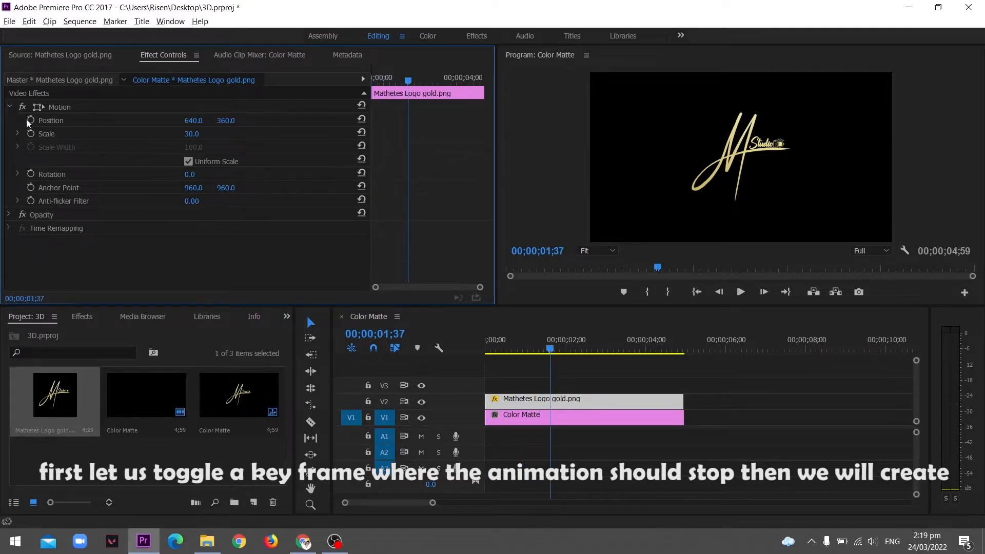
drag(190, 134, 200, 134)
Add Position and Scale keyframes for the logo at about 1;37
click(38, 121)
click(30, 120)
click(31, 133)
drag(423, 112, 410, 138)
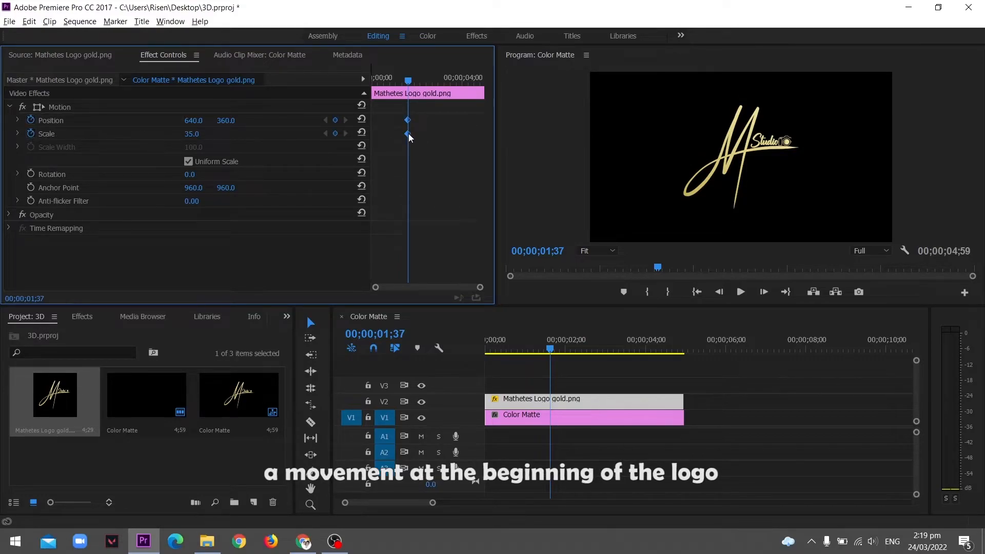
At about 0;30, push the logo off-screen by raising Position X and enlarging Scale to 92
click(383, 81)
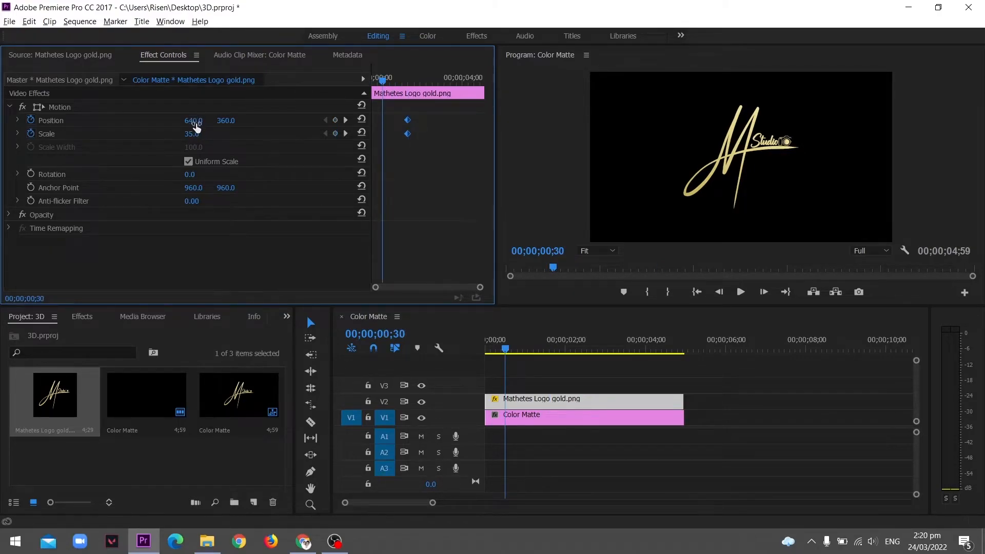
drag(197, 126, 735, 123)
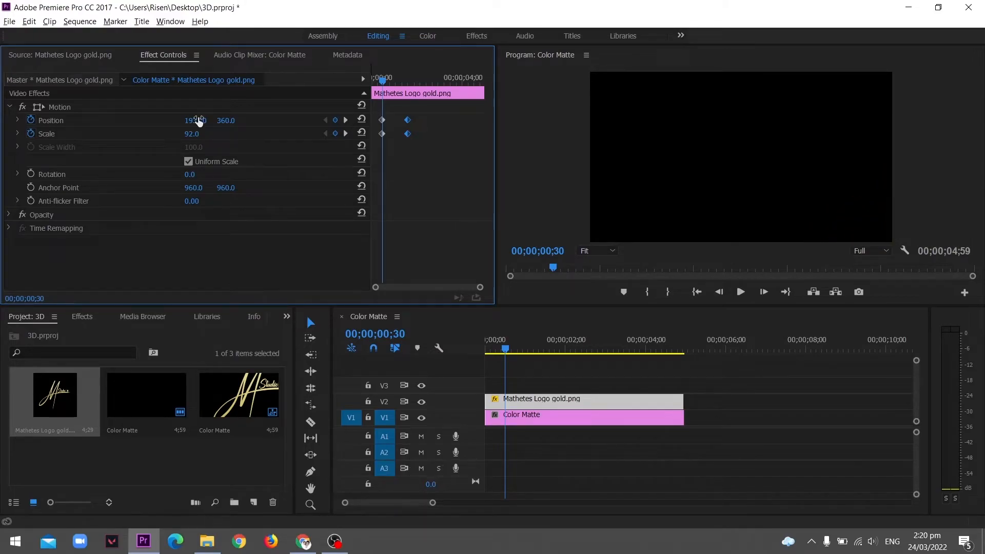
Drag the starting Position and Scale keyframes earlier and play the motion
drag(390, 110, 355, 139)
key(space)
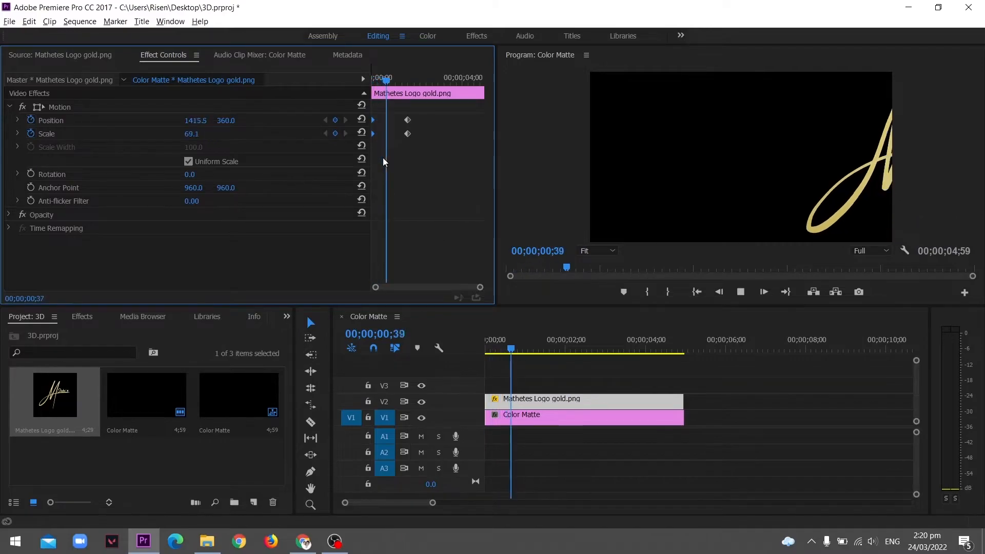
key(space)
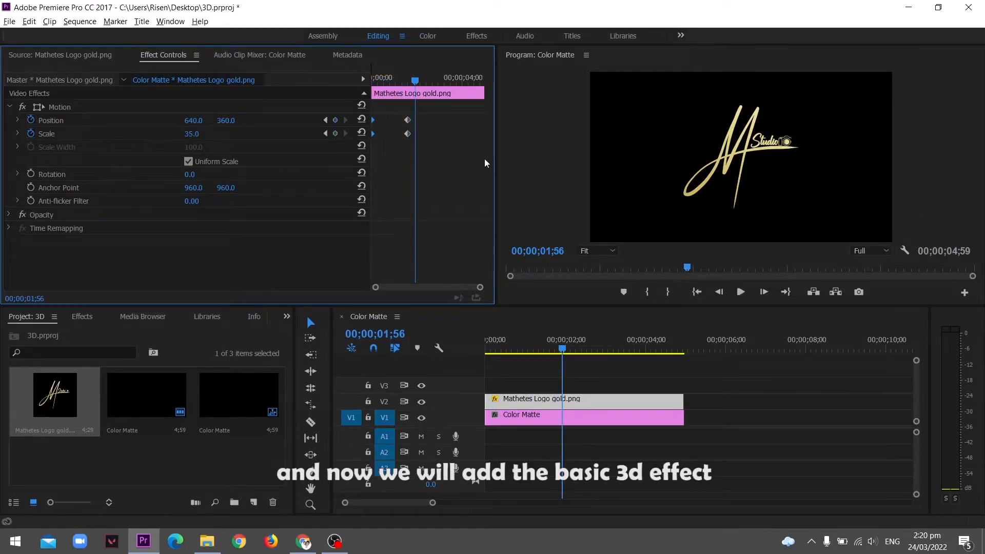
Apply the Basic 3D effect to the logo clip
click(82, 317)
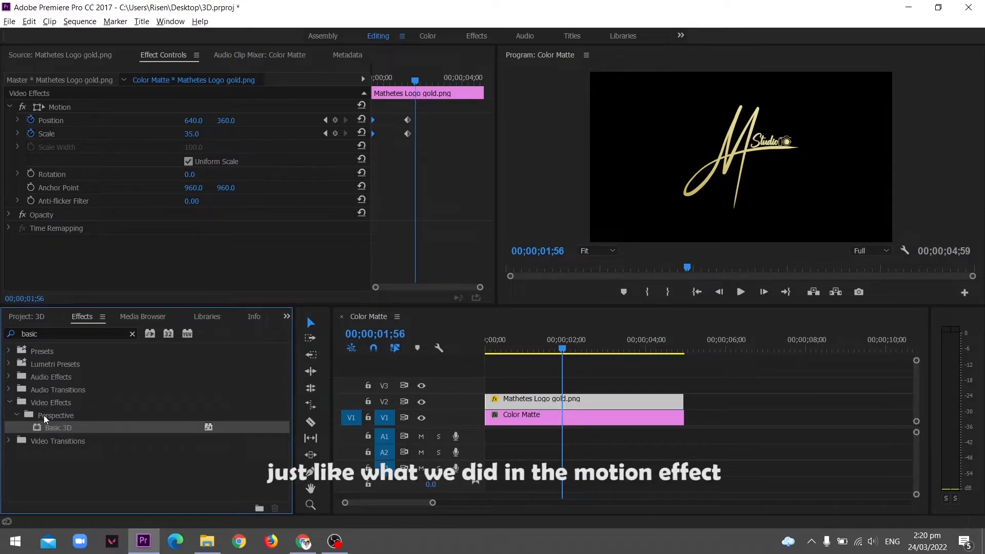
drag(87, 430, 524, 402)
scroll(426, 169, down, 2)
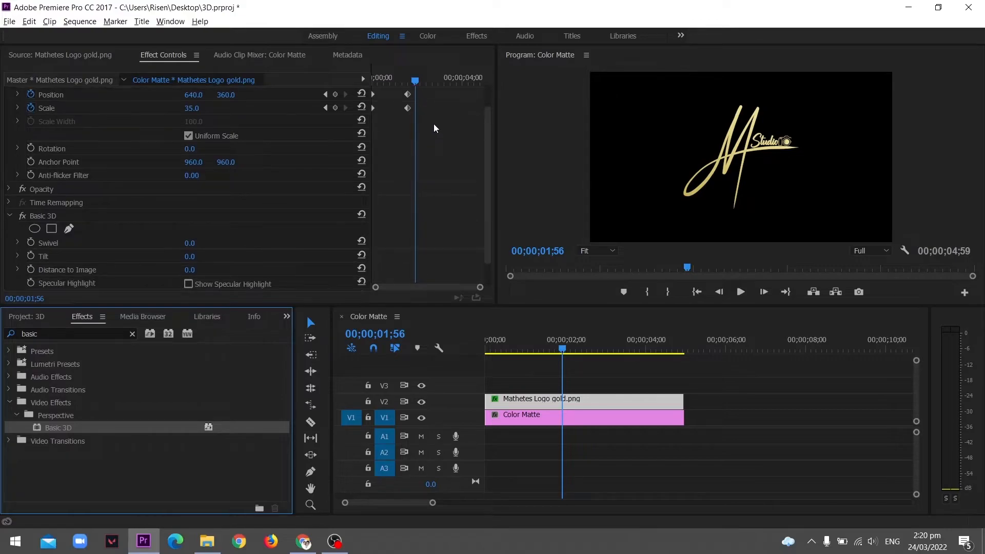
Move the ending Position and Scale keyframes slightly later
click(407, 108)
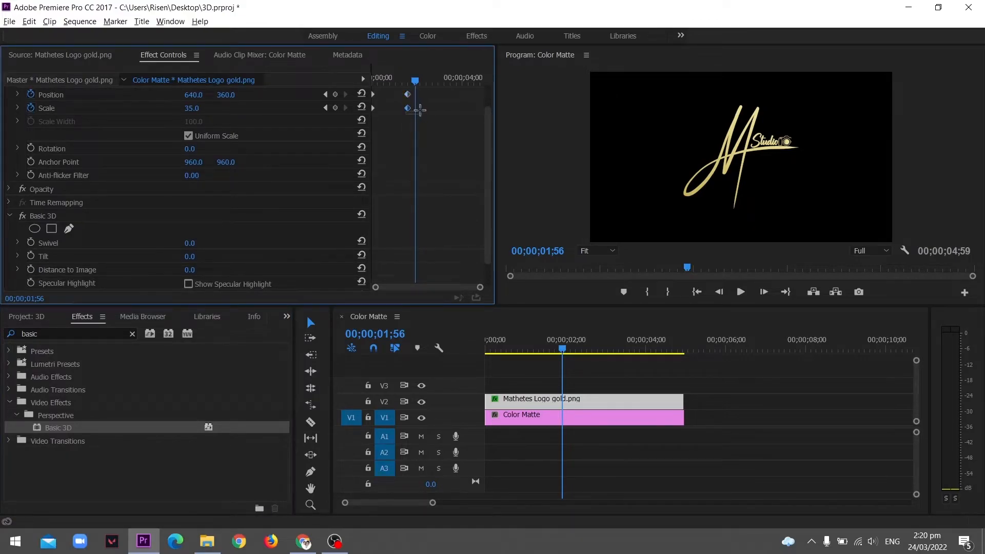
click(426, 110)
mouse_move(427, 90)
mouse_down()
mouse_move(401, 114)
mouse_move(424, 109)
mouse_up()
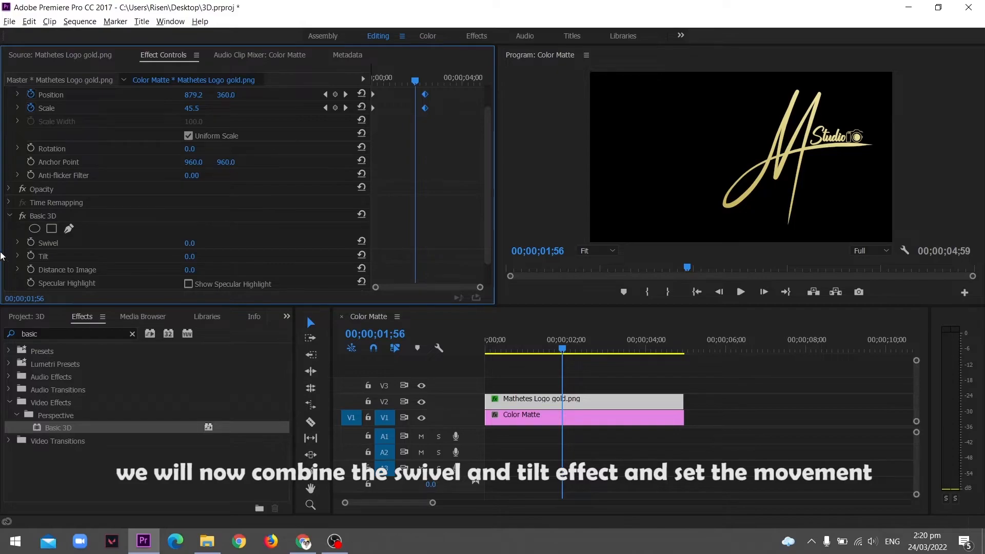
scroll(429, 192, down, 1)
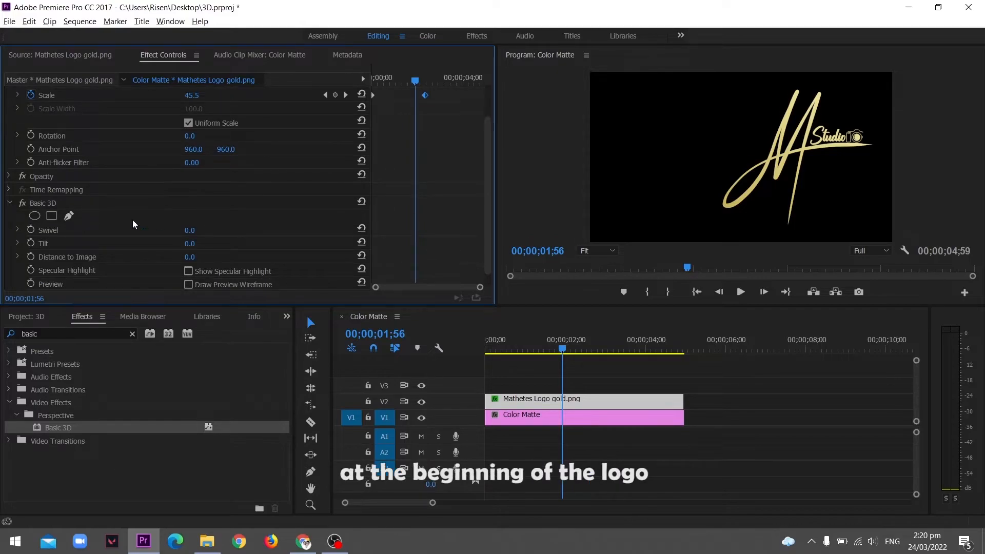
Add Swivel and Tilt keyframes at about 1;56 and shift them slightly later to line up with the ending keyframes
click(31, 230)
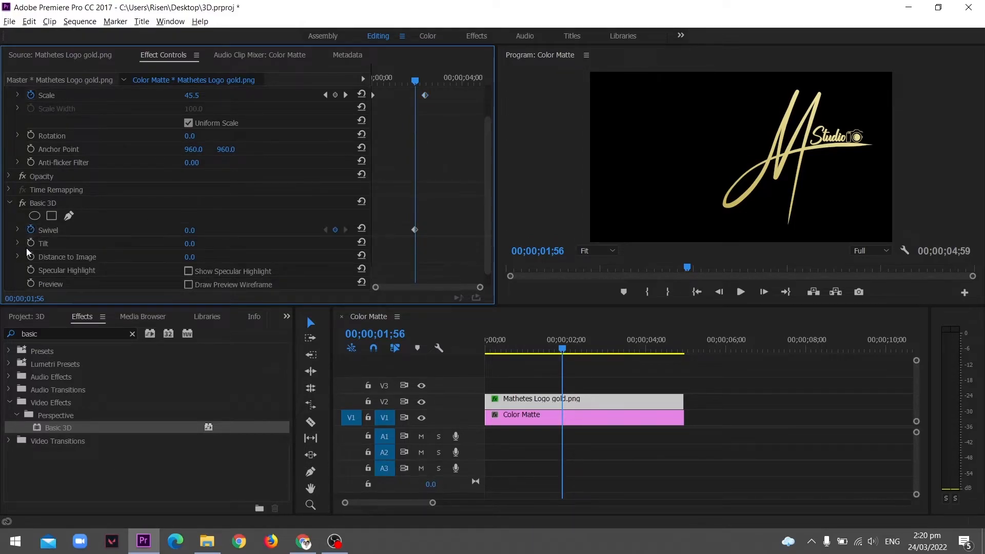
click(30, 244)
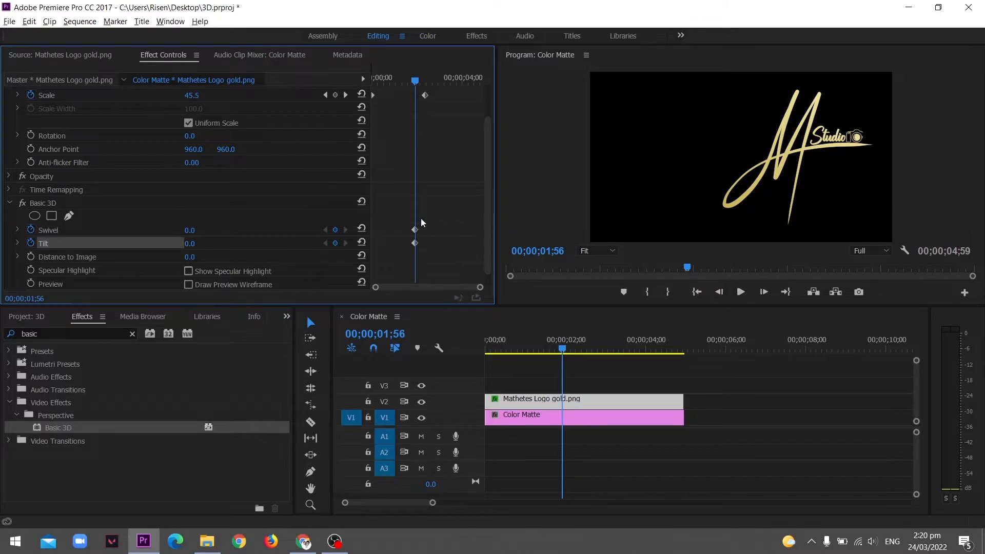
drag(419, 241, 423, 241)
scroll(401, 169, up, 3)
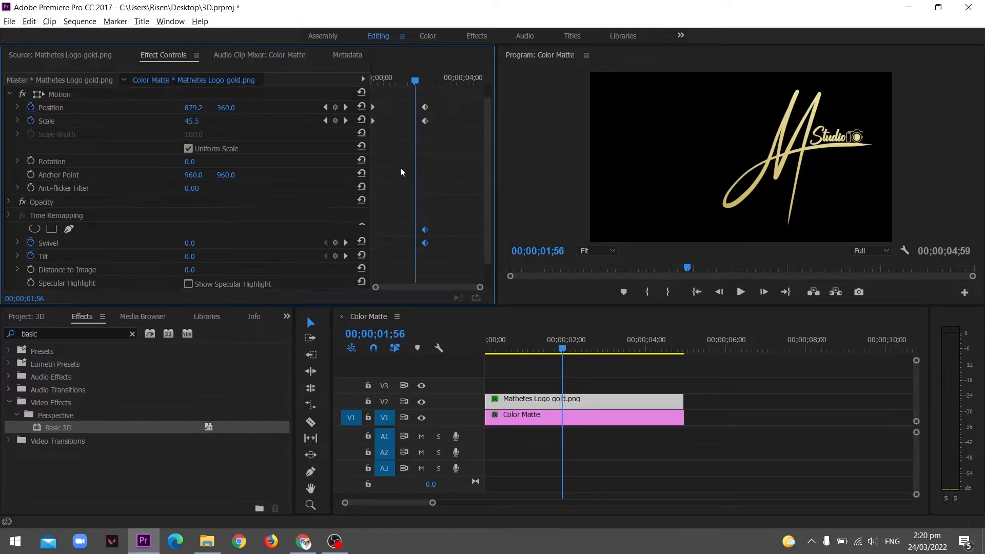
scroll(401, 169, down, 3)
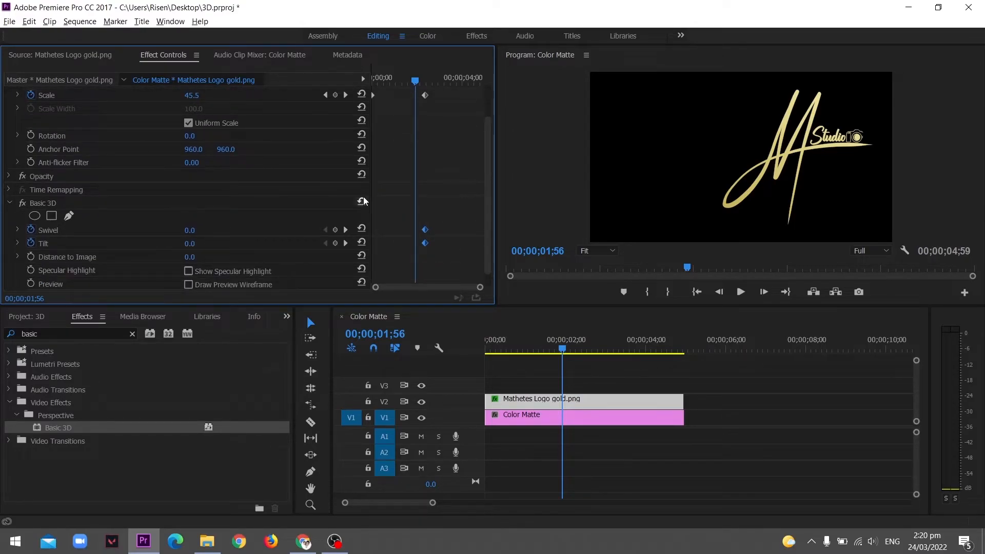
At about 1;50, set the Swivel to -83° and the Tilt to -29°
drag(411, 85, 411, 82)
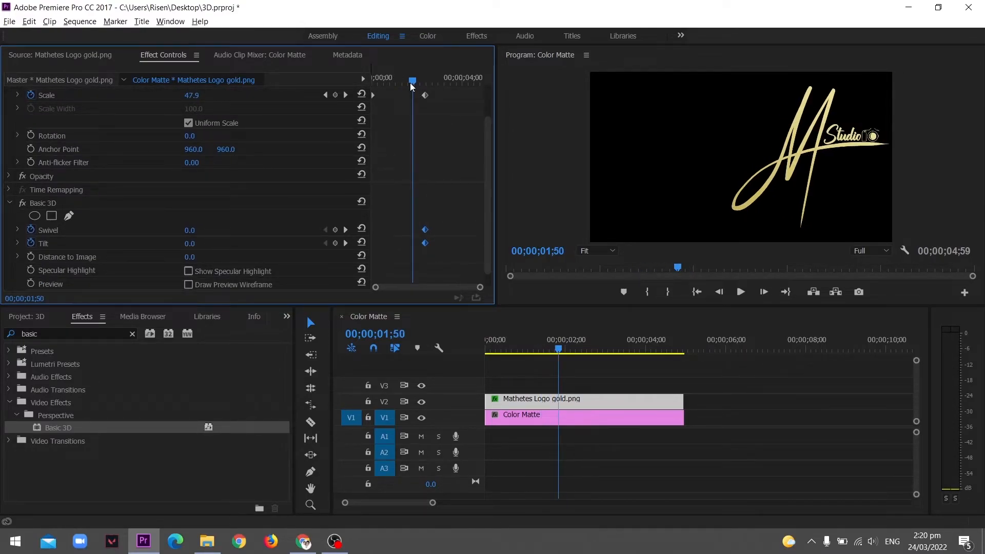
click(186, 230)
text(50)
key(Return)
drag(192, 230, 124, 231)
mouse_move(197, 243)
mouse_down()
mouse_move(209, 243)
mouse_move(188, 243)
mouse_up()
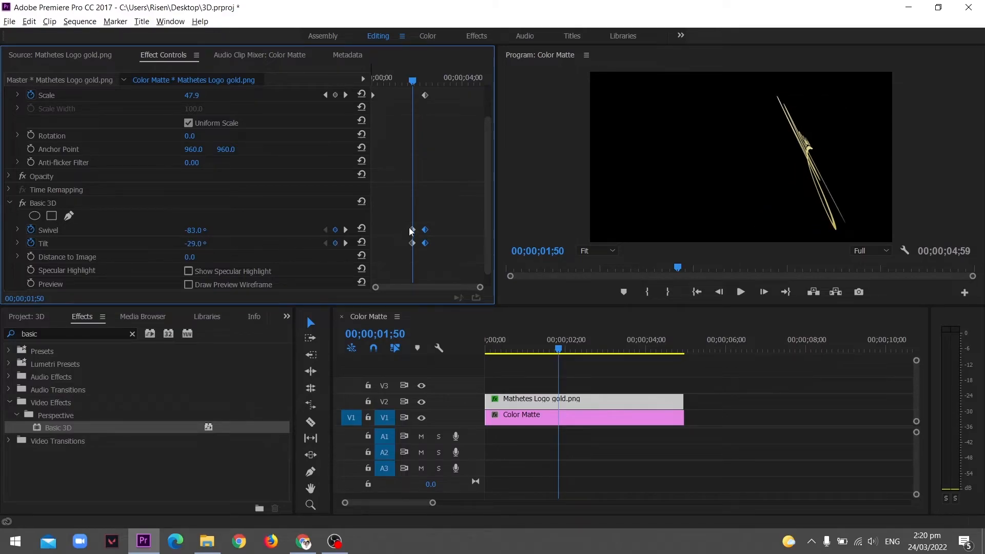
Delete the selected Basic 3D keyframes and play the animation from the start
drag(399, 213, 414, 250)
key(Delete)
key(Home)
key(space)
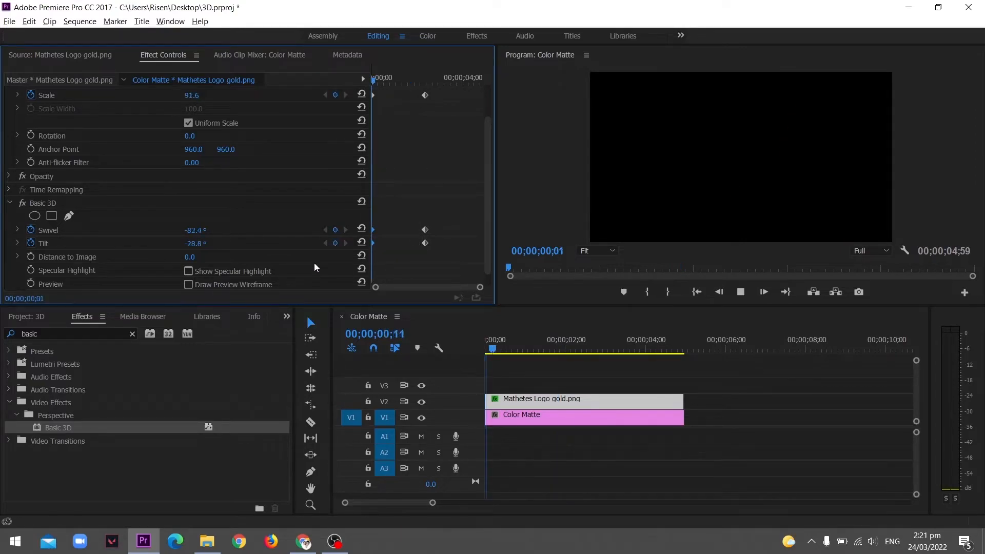
key(space)
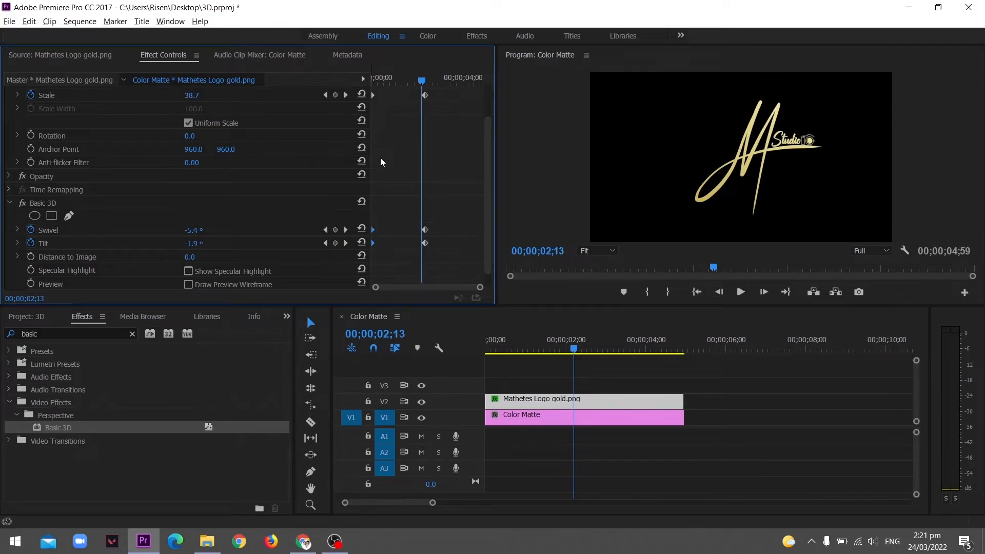
Undo the last three keyframe changes
key(ctrl+z)
key(ctrl+z)
key(ctrl+z)
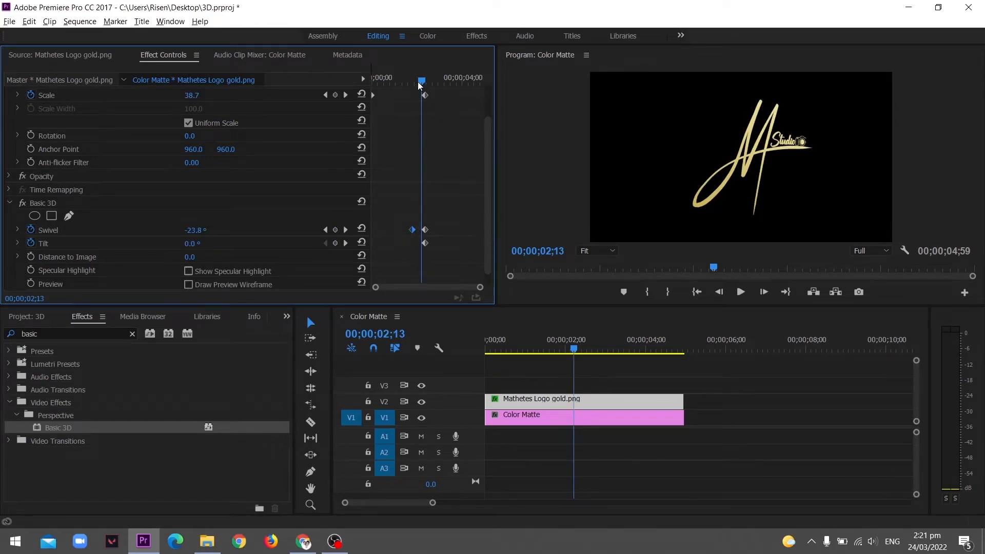
Adjust the Swivel value at about 1;50 and move the starting Swivel and Tilt keyframes to the clip start
click(412, 79)
drag(190, 230, 272, 235)
drag(394, 207, 327, 253)
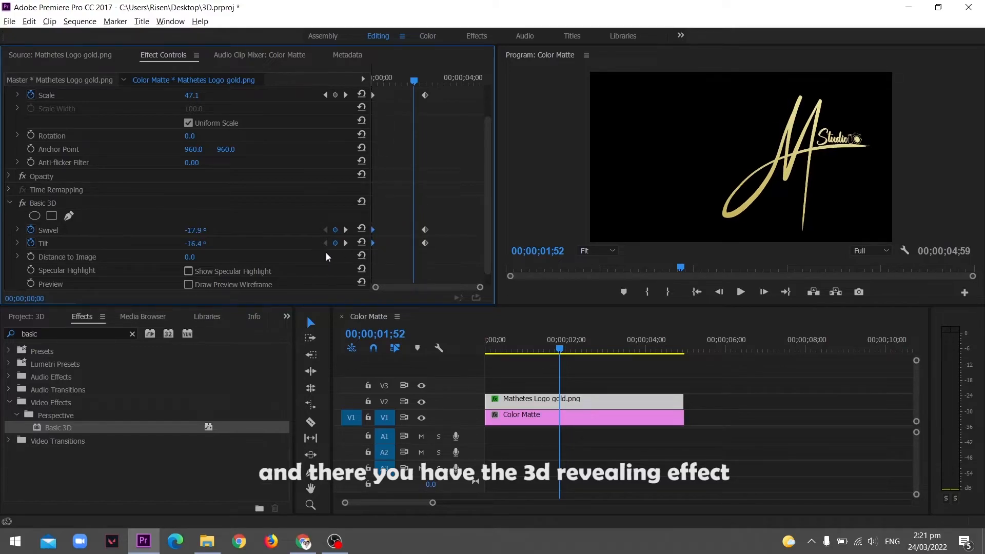
Play the 3D reveal from the start and save the project
key(Home)
key(space)
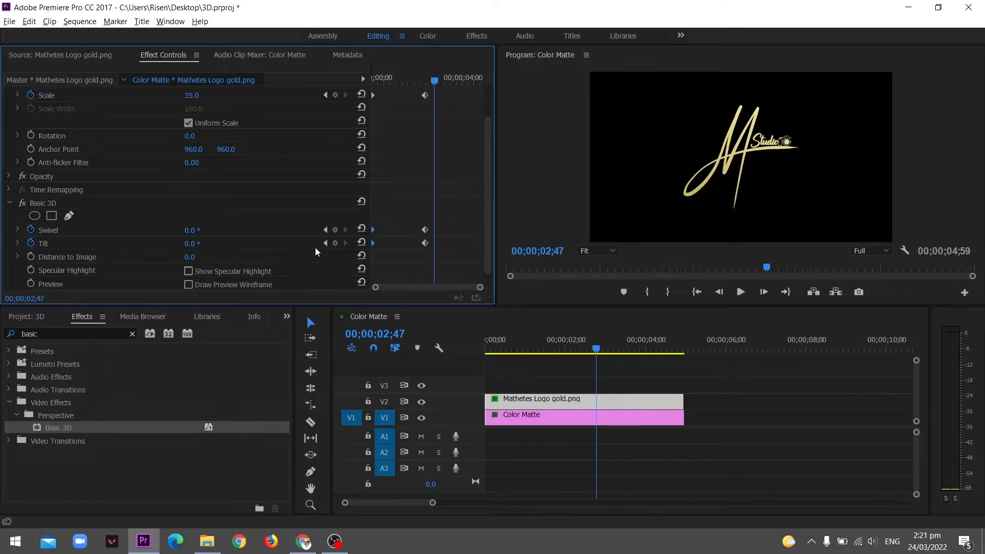
key(ctrl+s)
Apply Ease In to the first Swivel keyframe and Ease Out to the last Swivel keyframe
scroll(405, 119, up, 3)
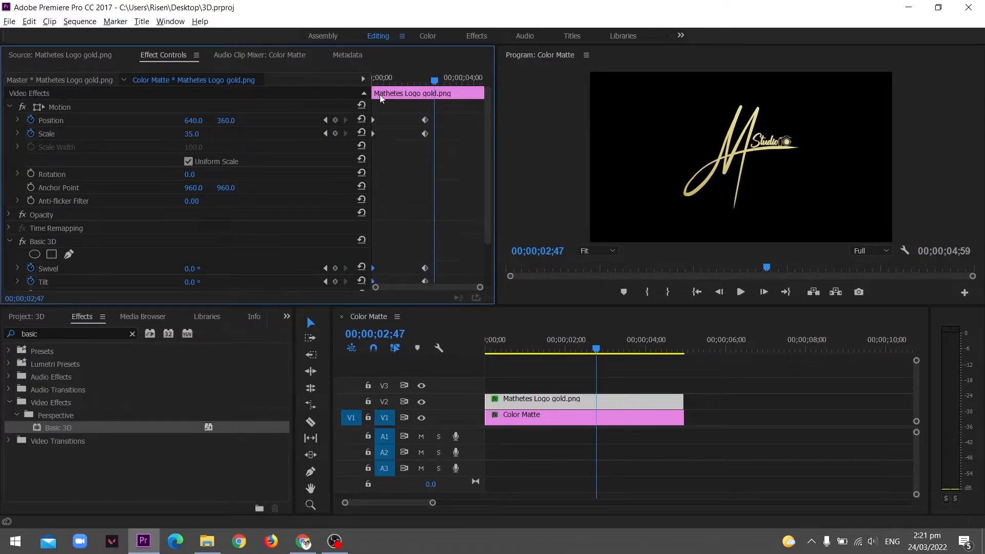
drag(389, 76, 343, 85)
scroll(440, 202, down, 1)
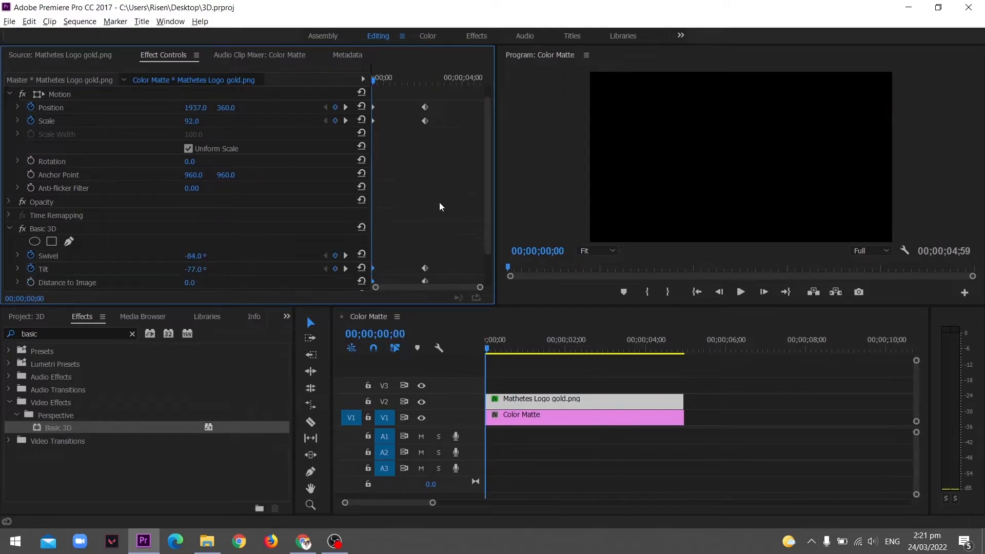
right_click(374, 109)
click(379, 100)
right_click(374, 110)
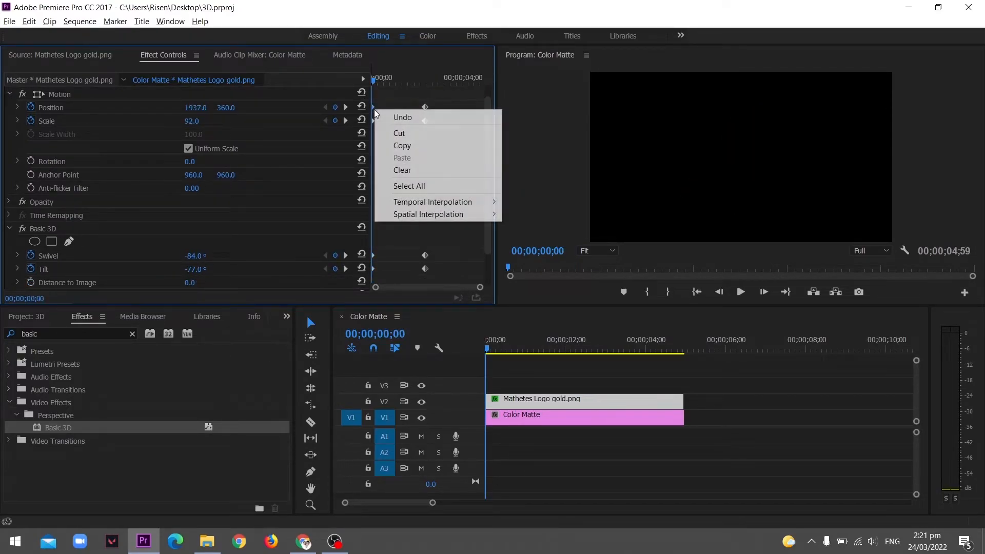
click(382, 78)
scroll(397, 112, down, 3)
right_click(373, 217)
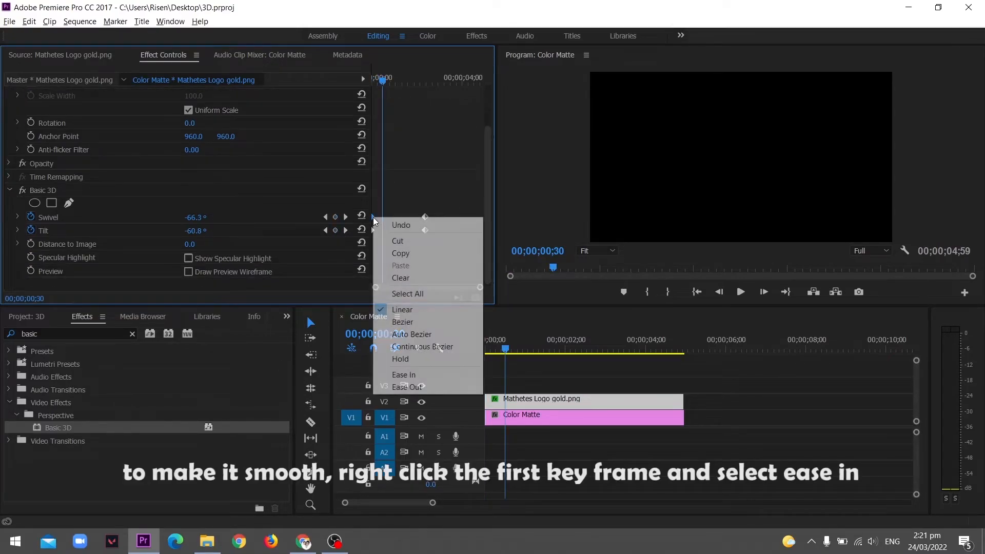
click(428, 375)
right_click(426, 217)
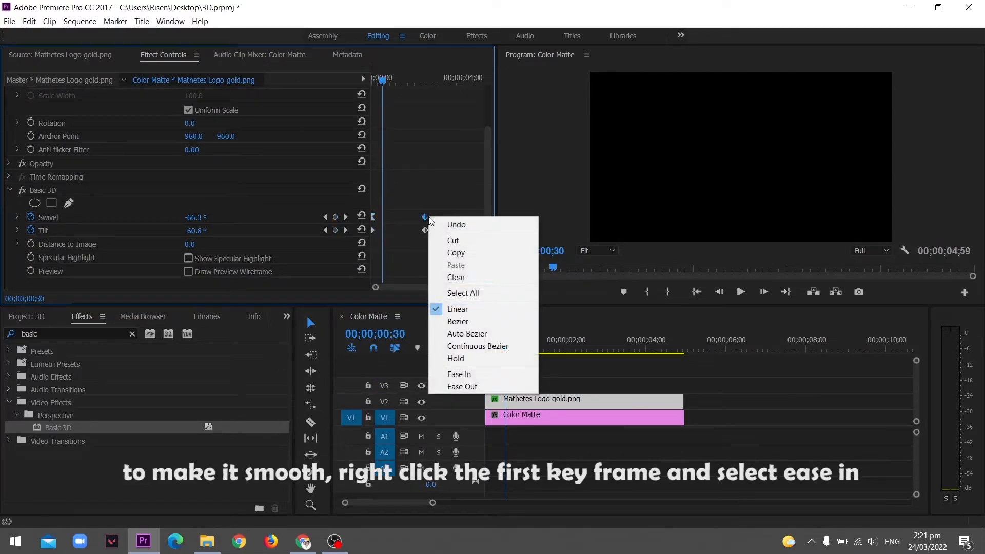
click(472, 378)
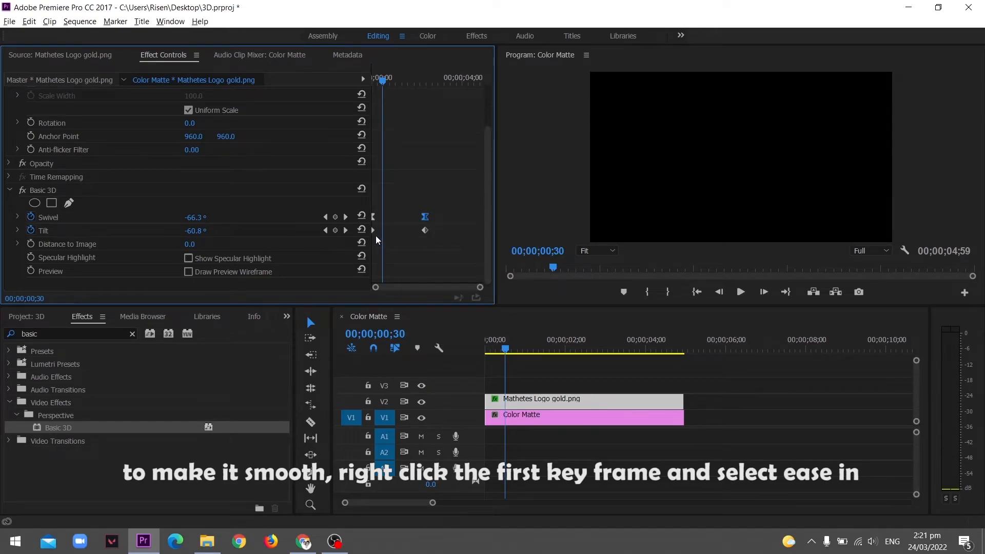
Apply Ease In to the first Tilt keyframe and Ease Out to the last one, then preview the motion
right_click(374, 232)
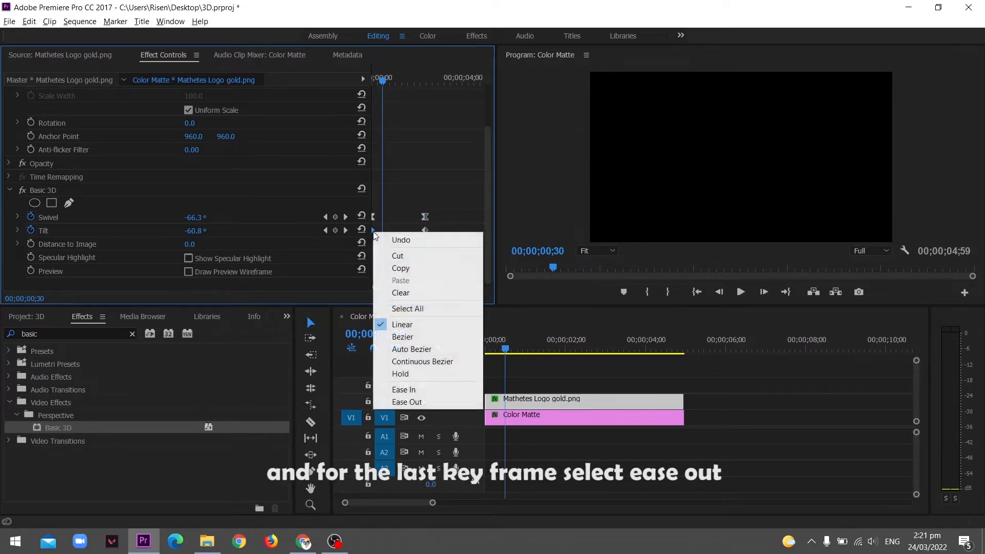
click(432, 389)
right_click(425, 231)
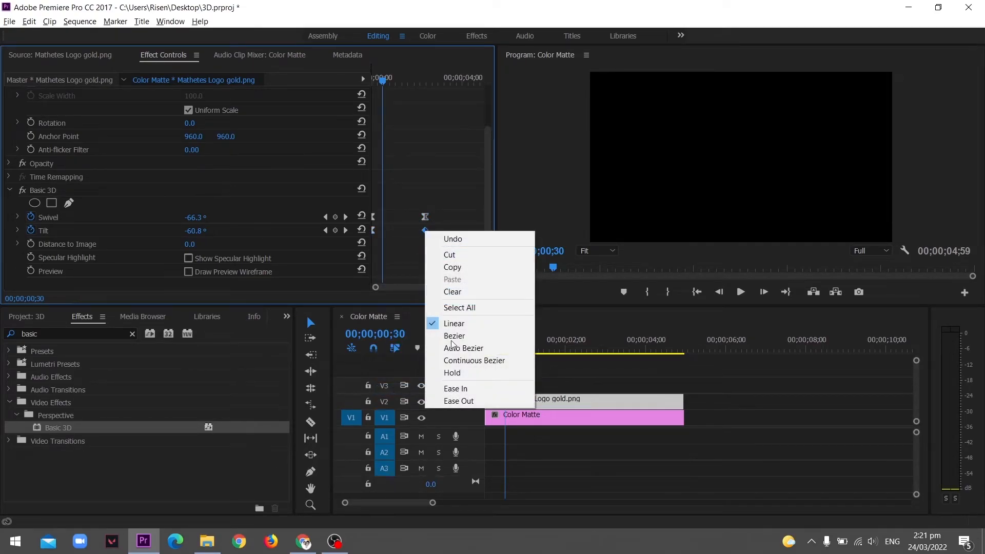
click(459, 402)
key(space)
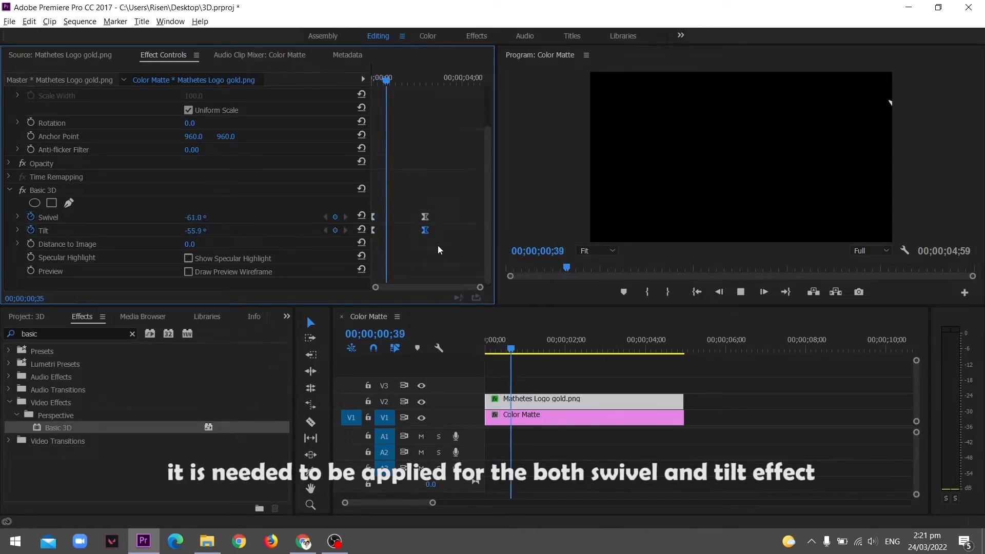
key(space)
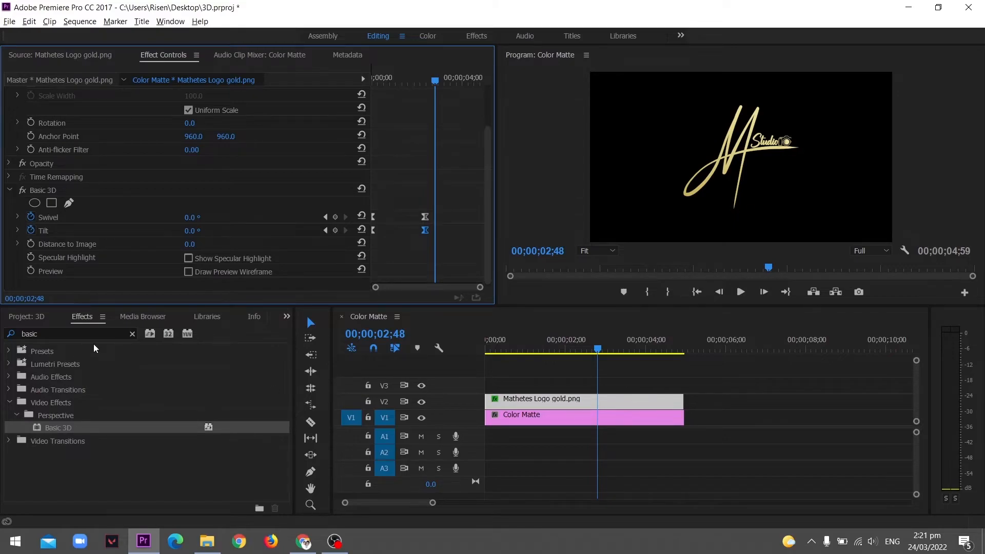
Search the effects for "direc" and apply Directional Blur to the logo clip
click(105, 335)
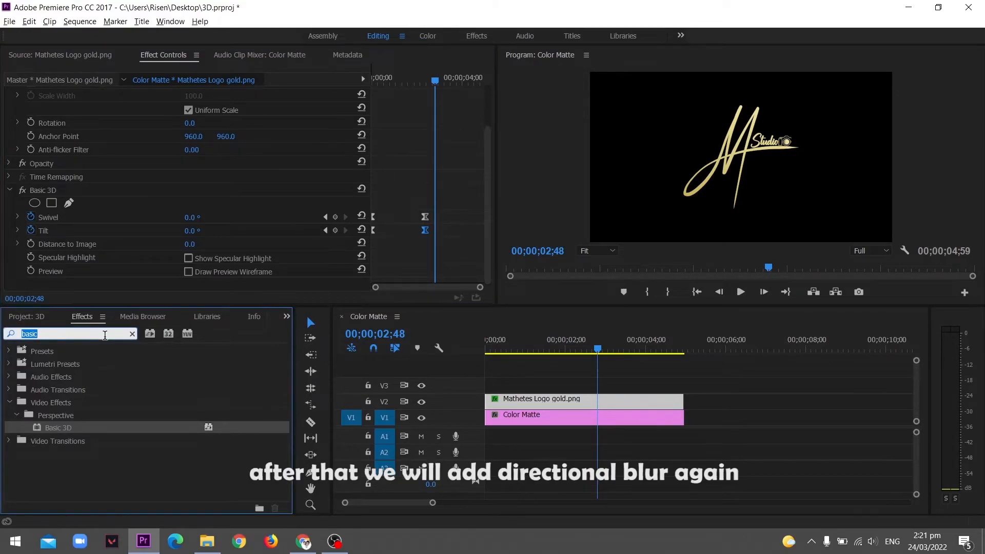
text(direc)
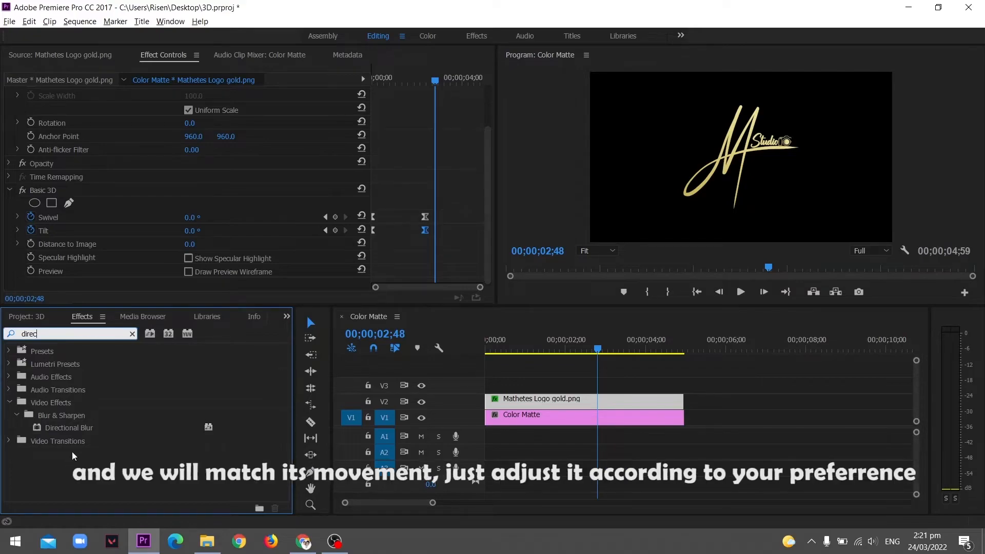
drag(85, 430, 535, 403)
scroll(459, 238, down, 3)
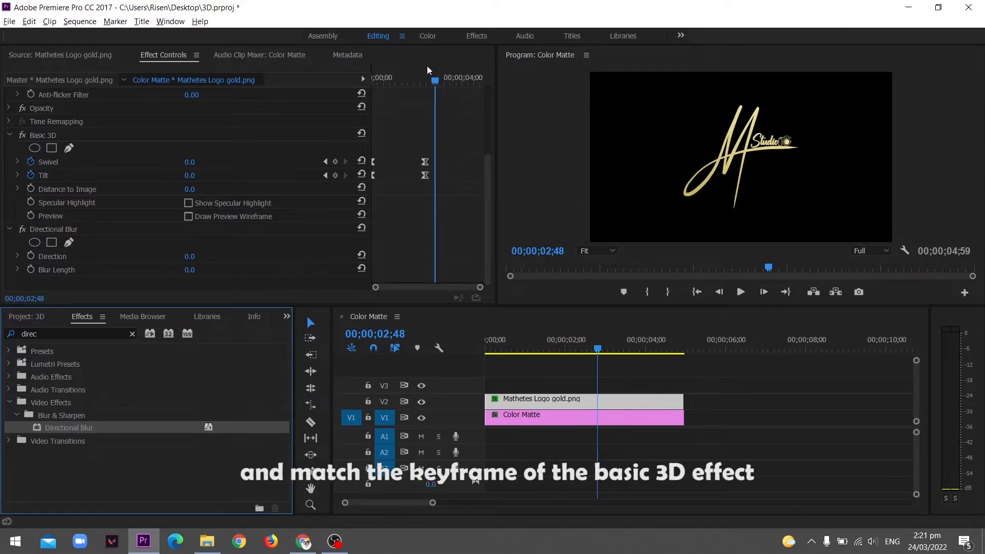
At the clip start, enable keyframing for the Directional Blur's Direction and Blur Length
drag(428, 72, 362, 78)
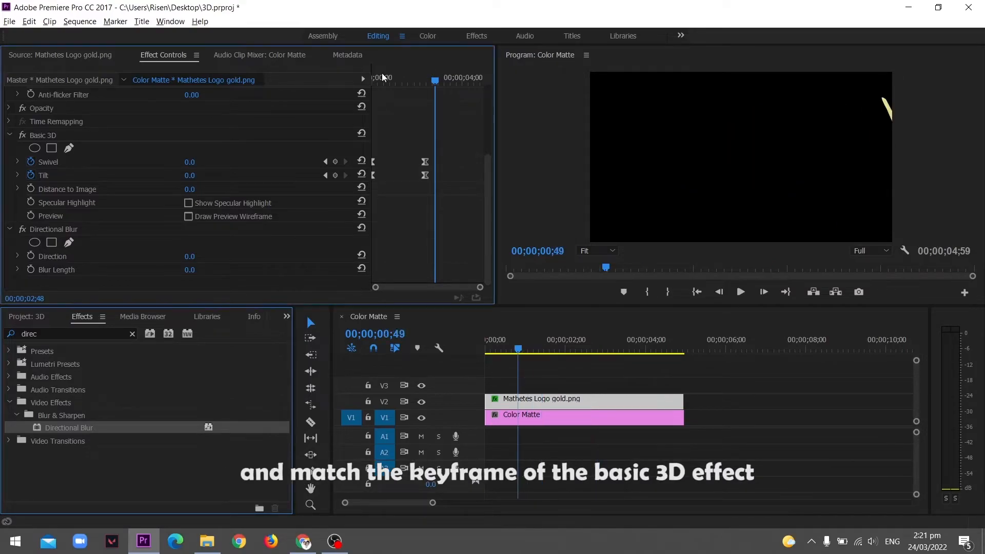
click(30, 256)
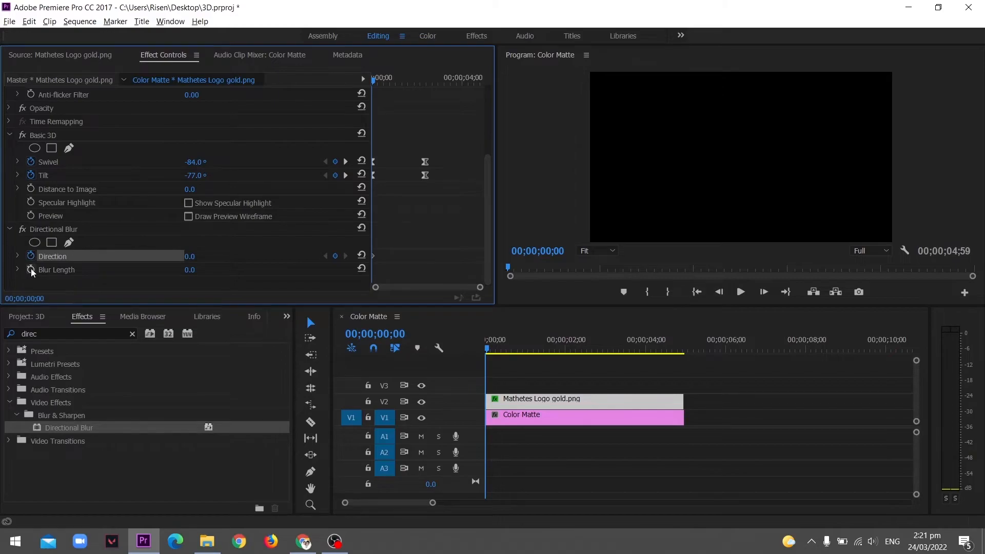
click(31, 269)
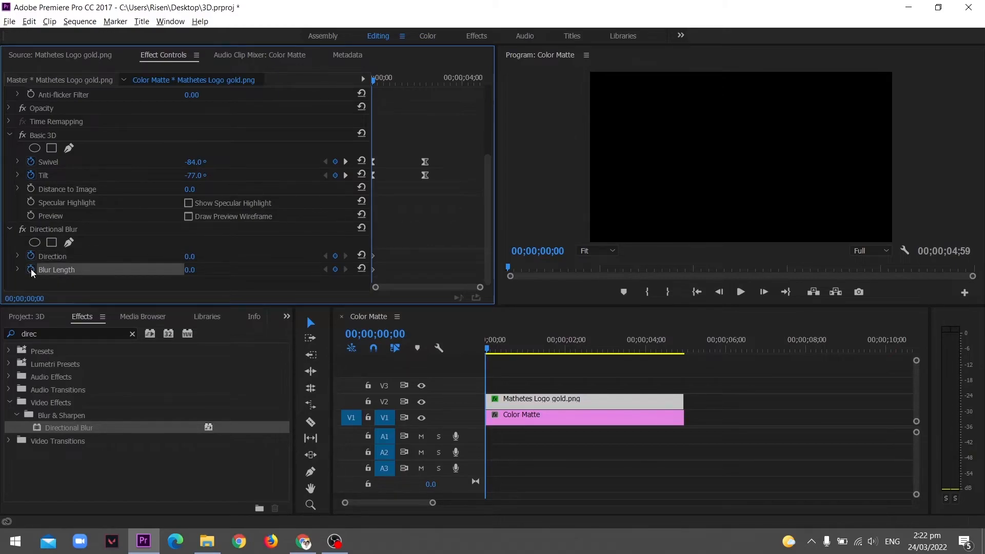
At about 1;48, set the Directional Blur Direction to -90°
key(space)
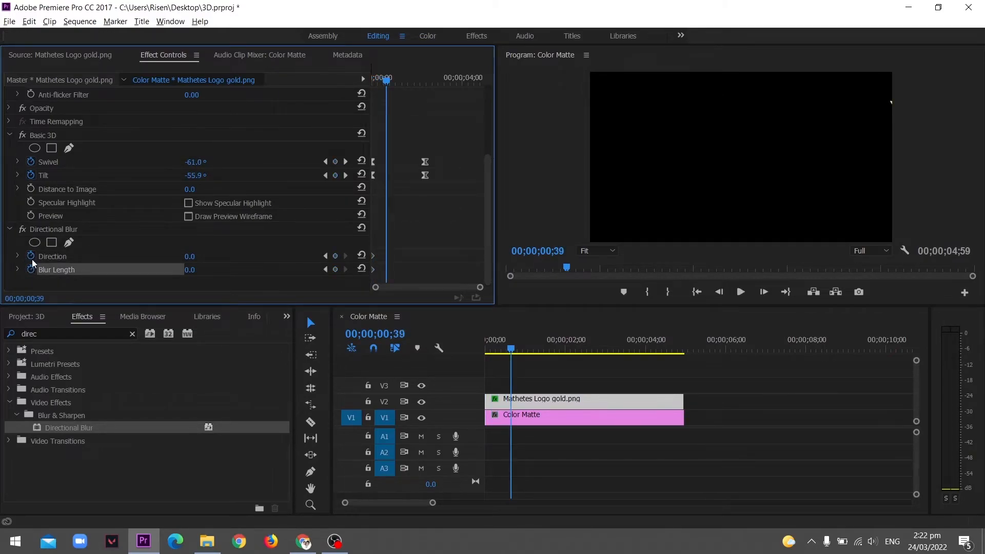
key(space)
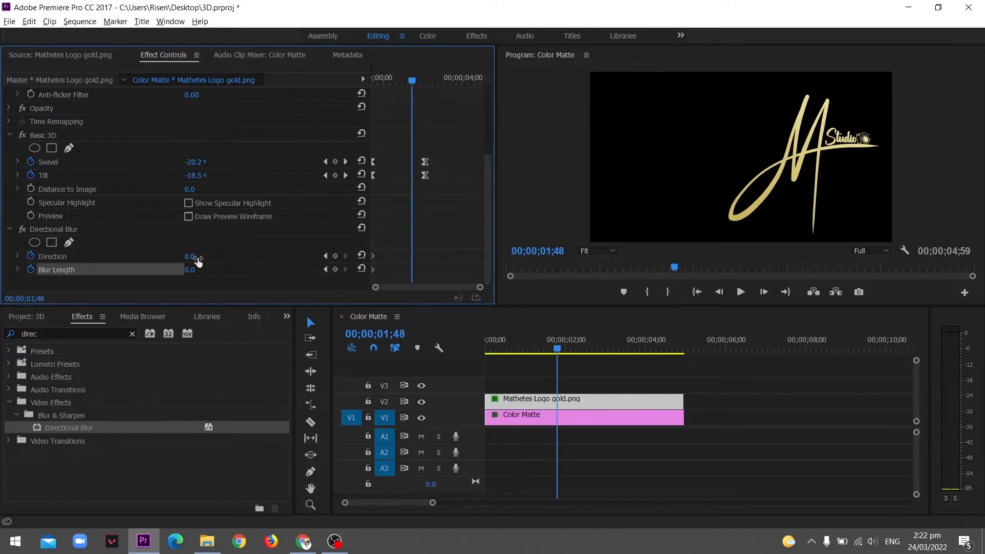
drag(198, 260, 176, 260)
click(195, 256)
text(-90)
key(Return)
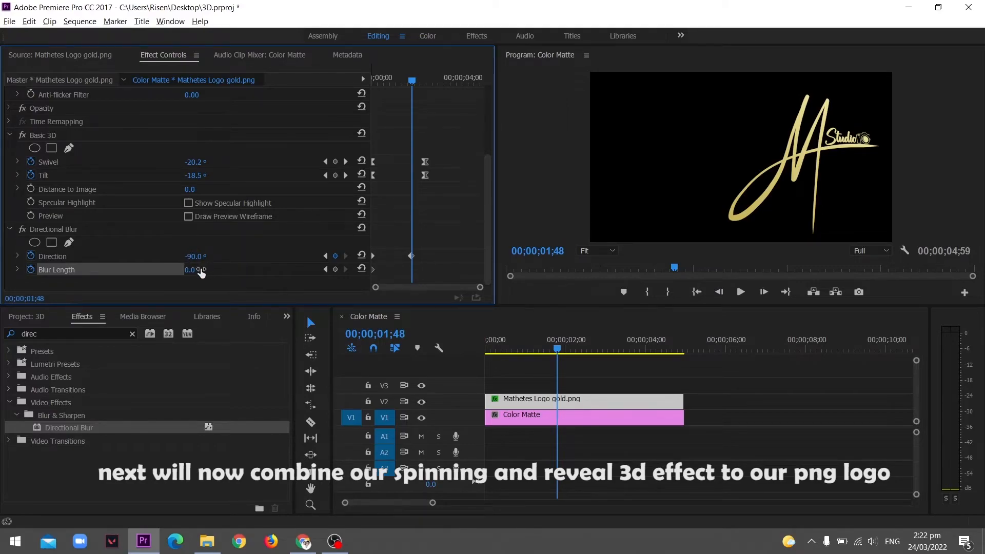
Set the Blur Length to 10 at the same point
click(191, 269)
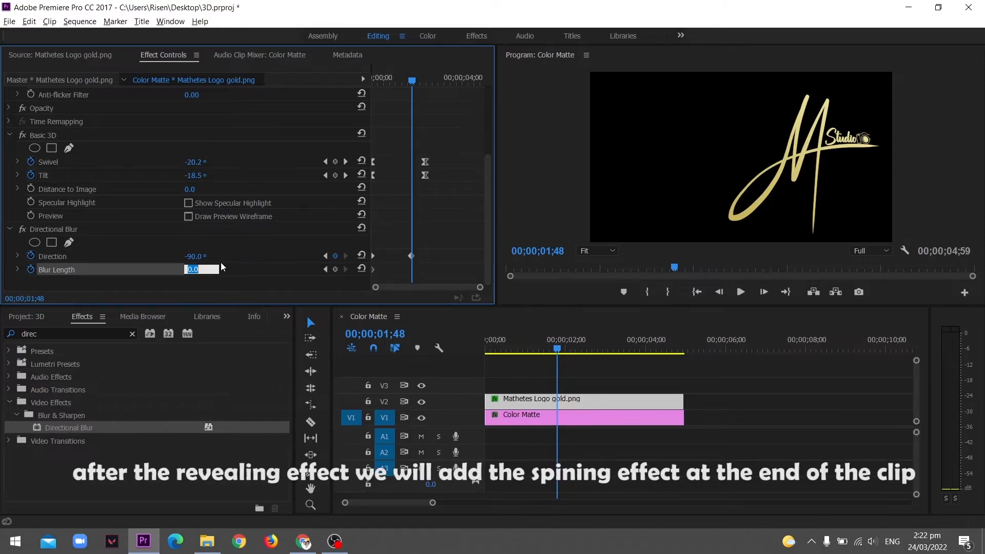
key(Return)
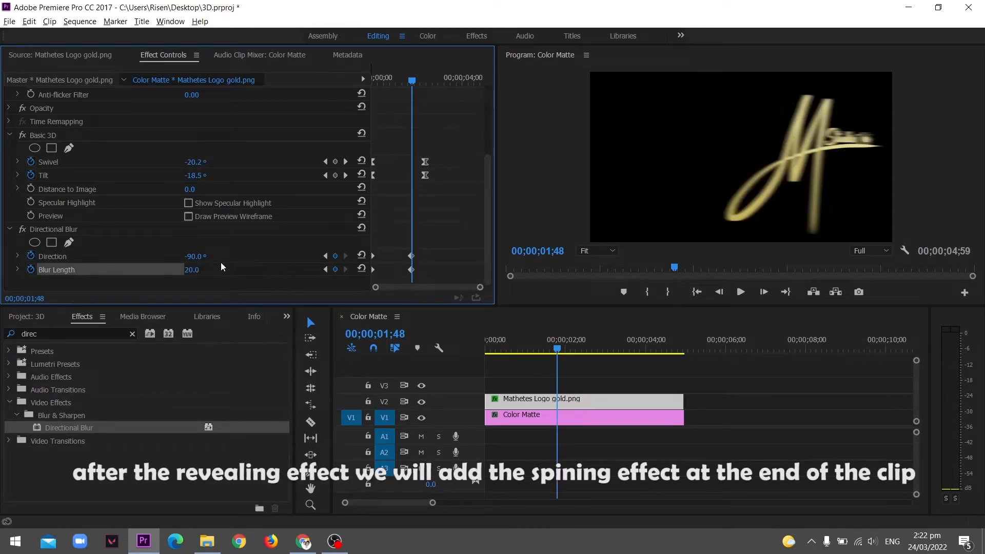
click(200, 268)
key(Return)
Select and delete the Directional Blur keyframes at about 1;48
drag(378, 242, 366, 278)
drag(432, 239, 393, 285)
key(Delete)
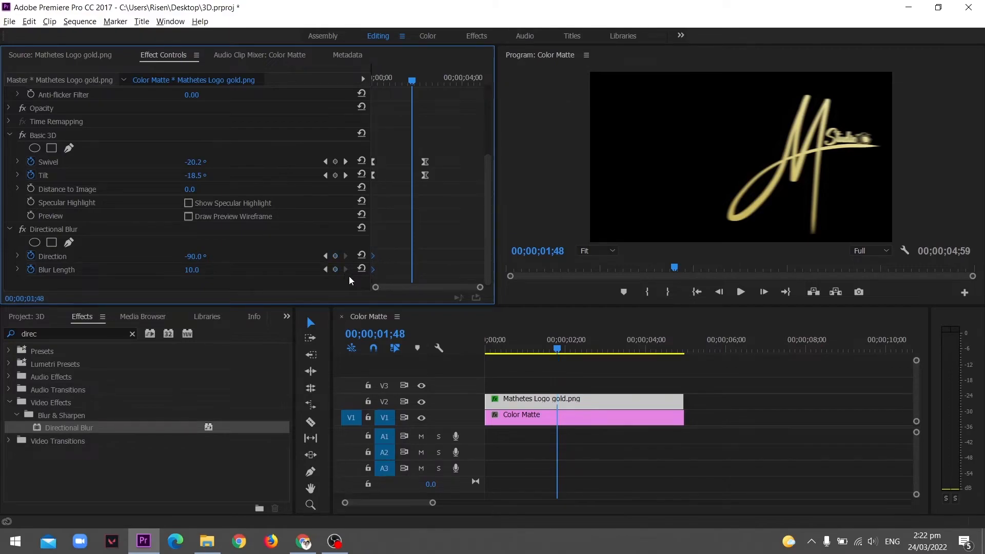
Set the Direction to 0° at about 1;48 and select the Blur Length value
click(190, 257)
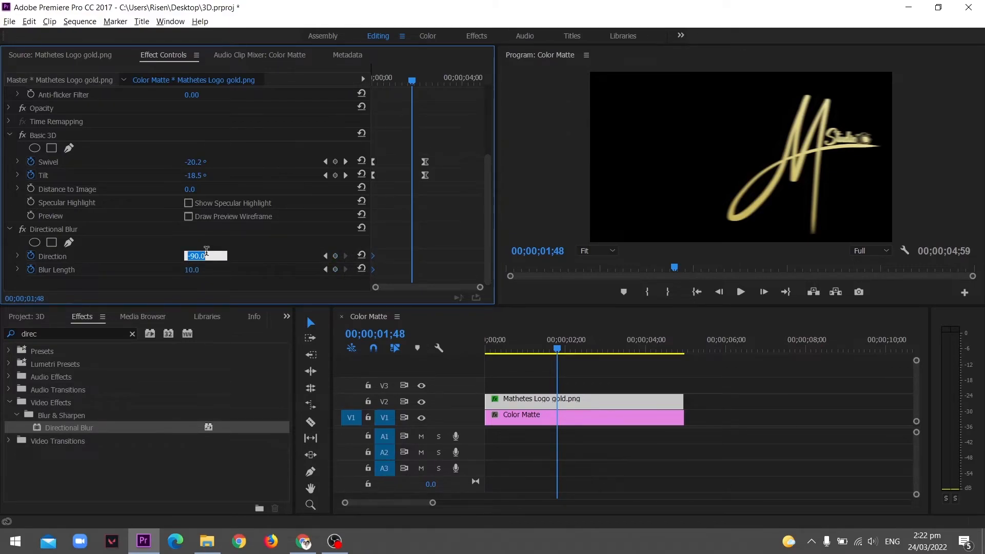
text(0)
key(Return)
click(187, 271)
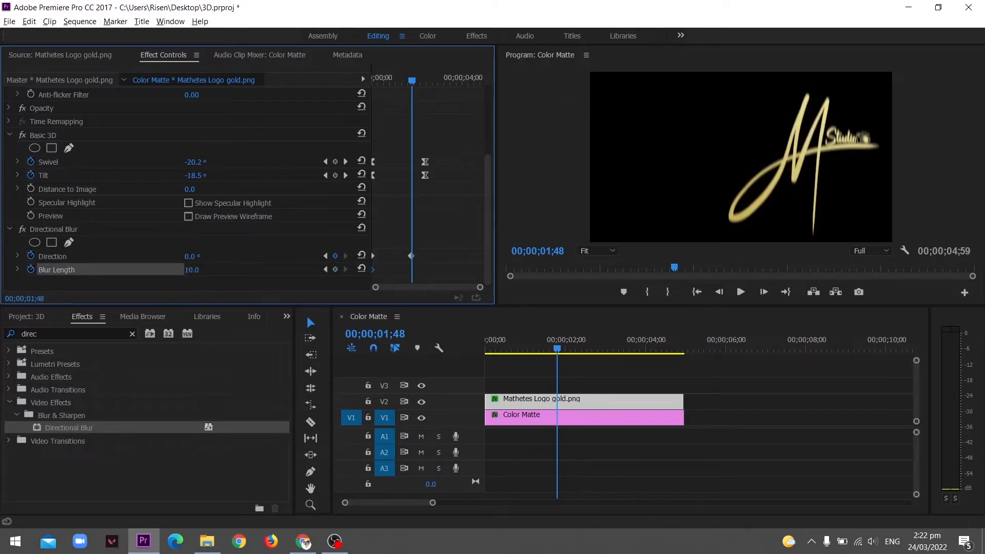
Set the Blur Length to 0 at about 1;48 and move the Directional Blur keyframes to line up with the Basic 3D keyframes
text(0)
key(Return)
drag(388, 242, 425, 271)
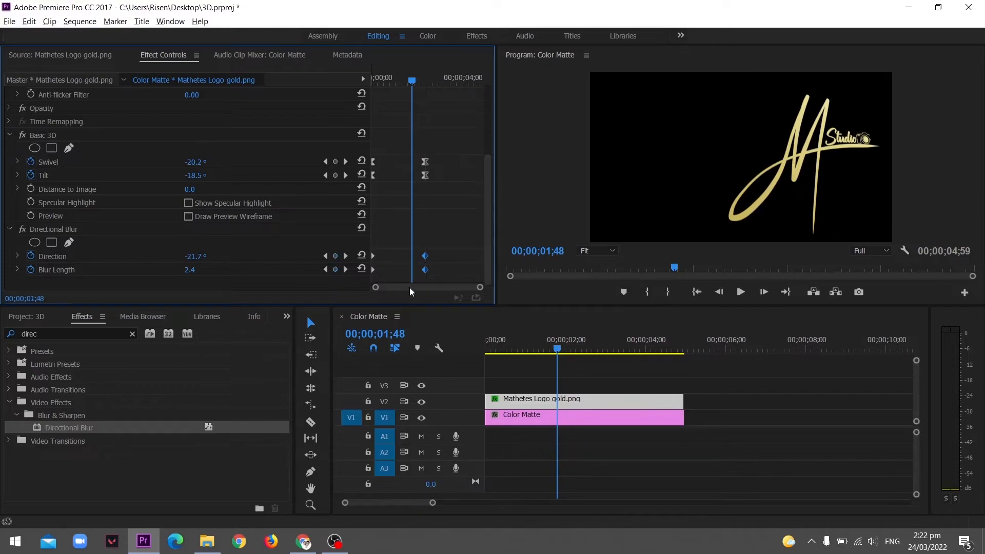
Save the project and preview the animation from the beginning
key(Home)
key(space)
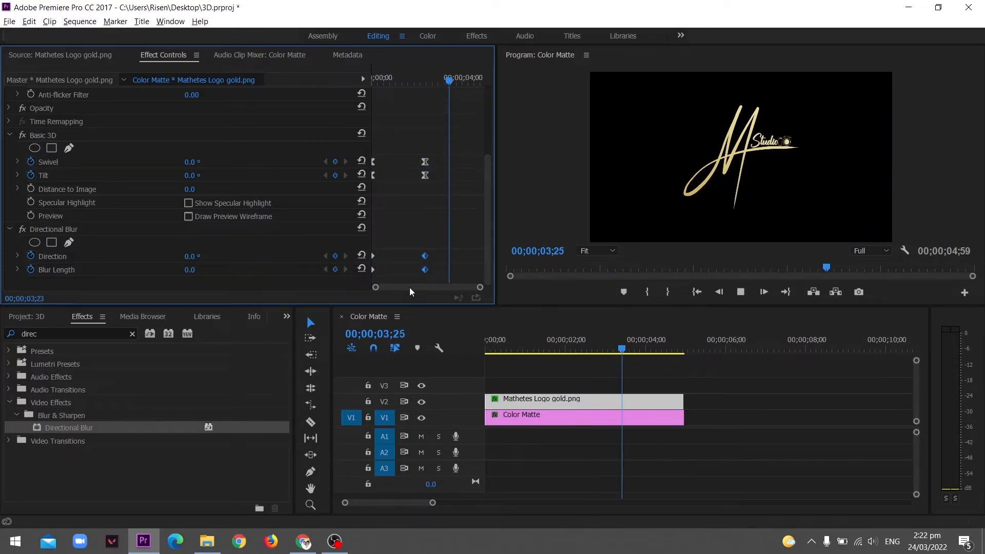
key(space)
key(ctrl+s)
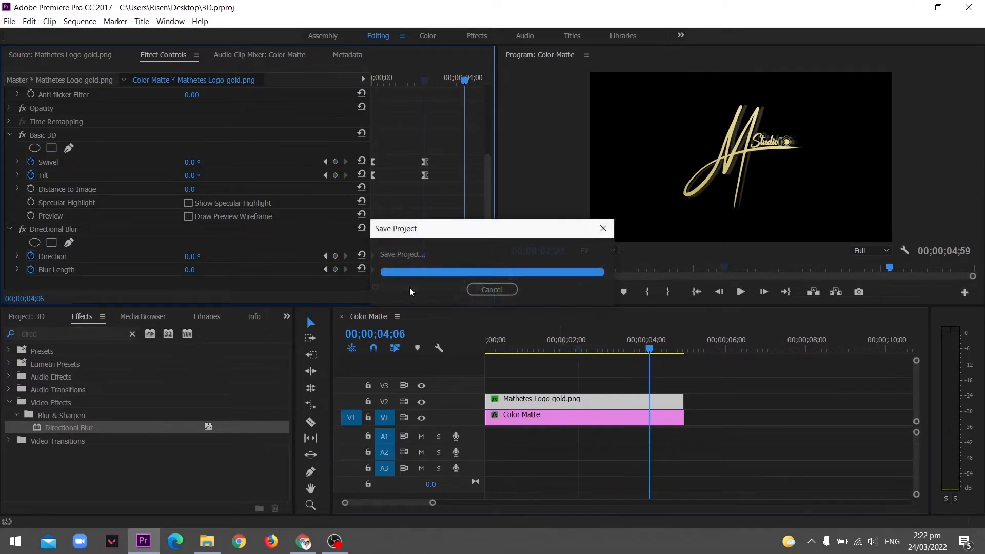
key(Home)
key(space)
key(space)
key(Home)
key(space)
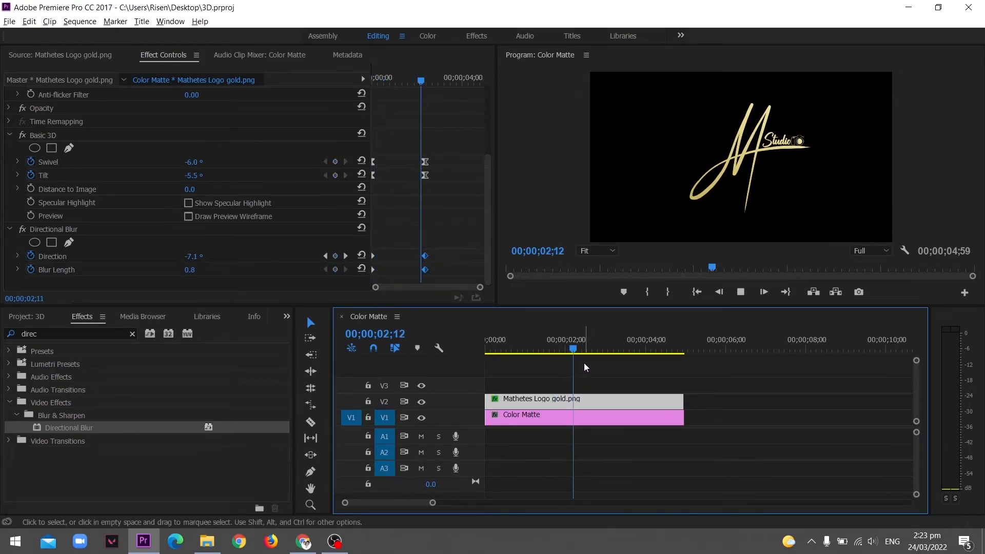
key(space)
At about 3;42, add a Swivel keyframe that spins the logo to 1x5.0°
click(456, 81)
drag(189, 163, 398, 162)
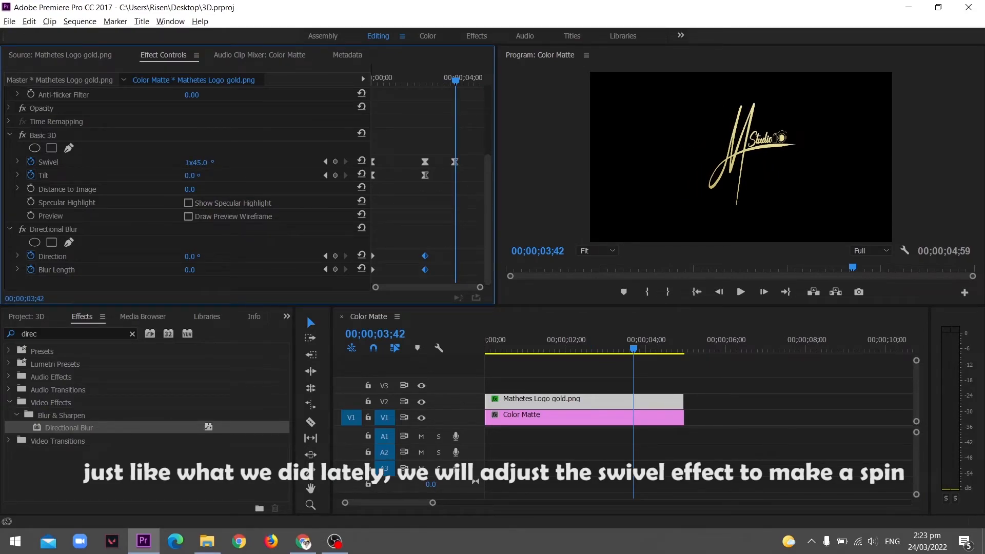
key(space)
key(space)
drag(190, 162, 169, 163)
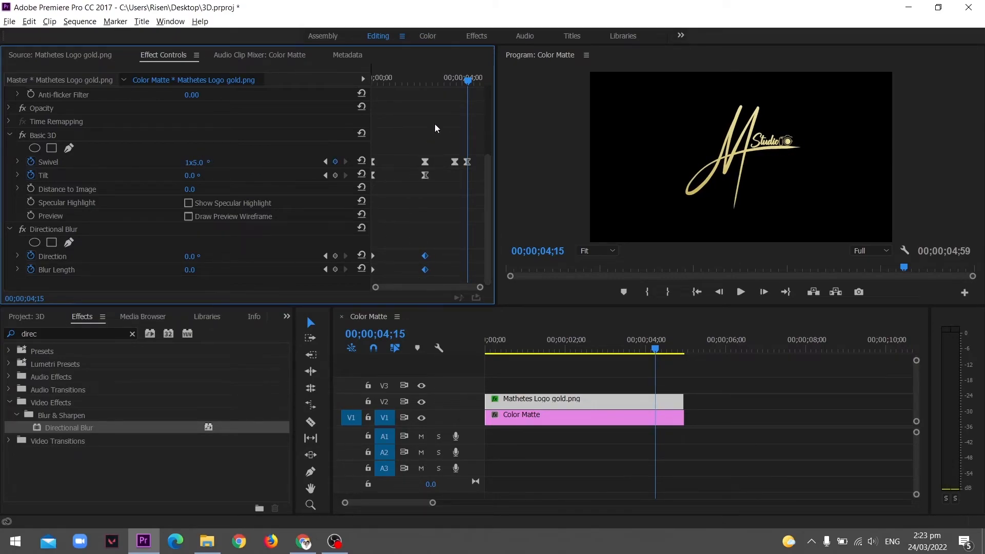
Preview the swivel spin from the start of the sequence
key(Home)
key(space)
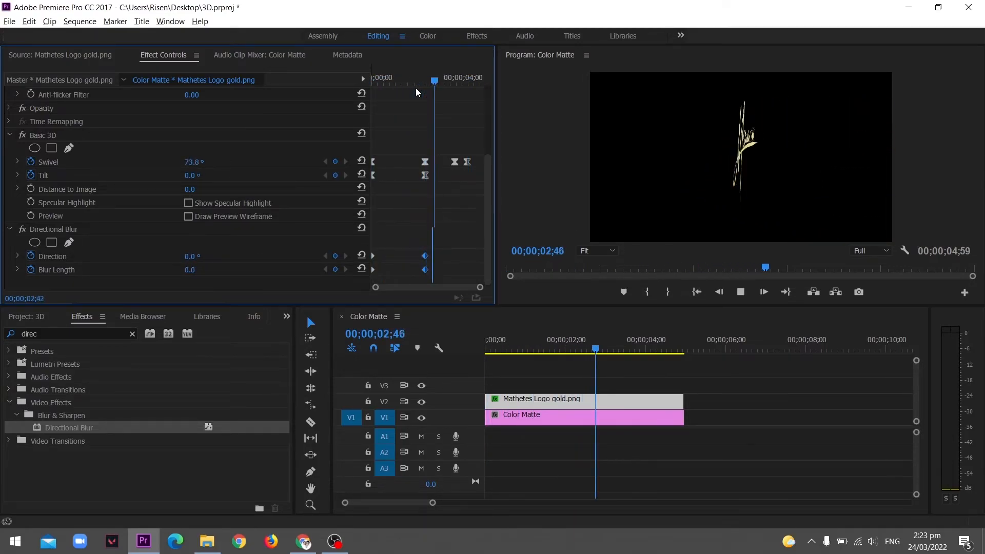
key(space)
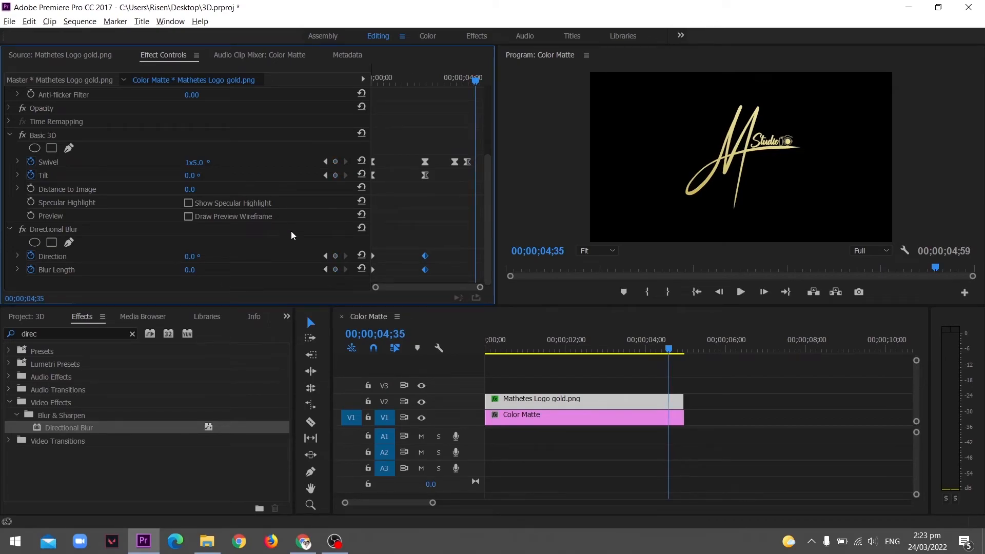
At about 3;40, set the Directional Blur Direction to 15° and play it back
mouse_move(476, 79)
mouse_down()
mouse_move(434, 80)
mouse_move(458, 82)
mouse_up()
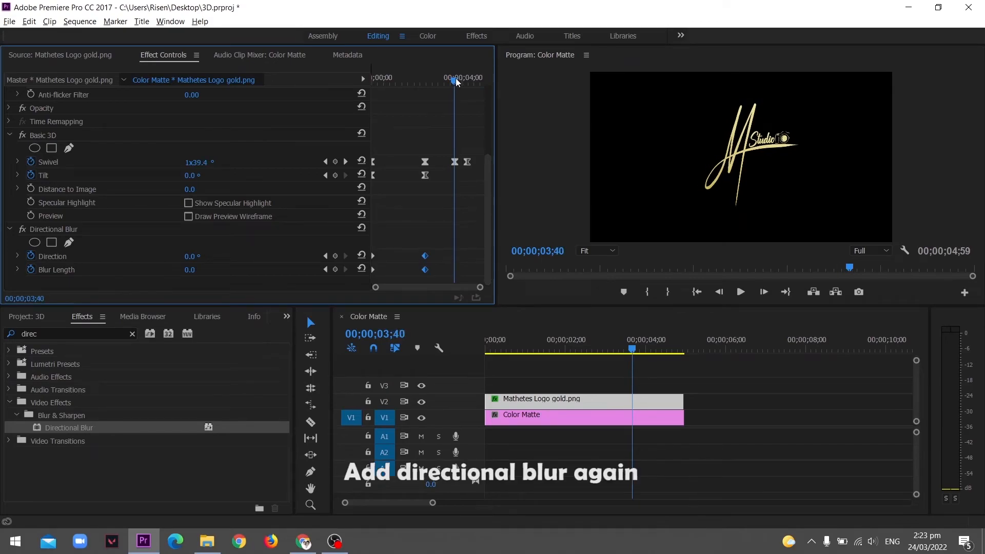
click(205, 253)
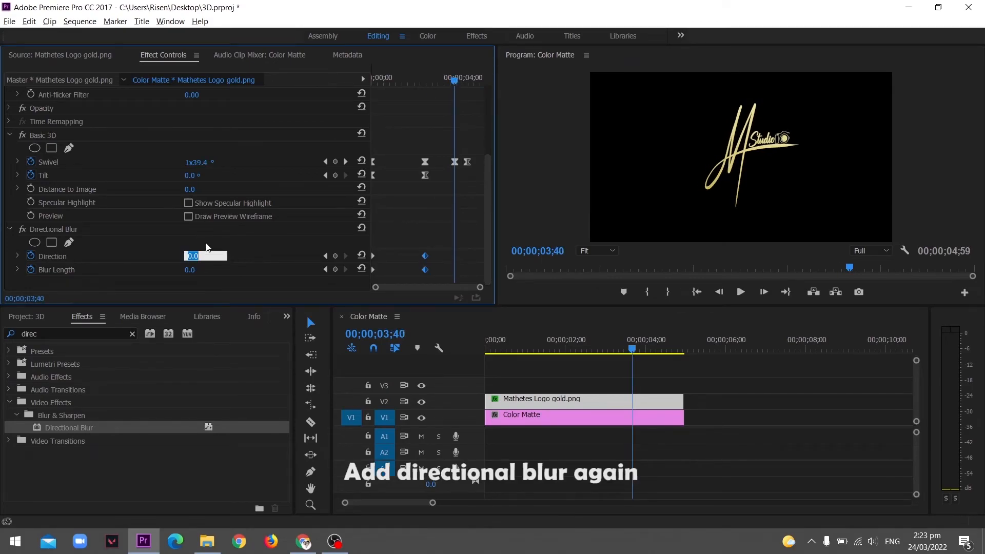
text(15)
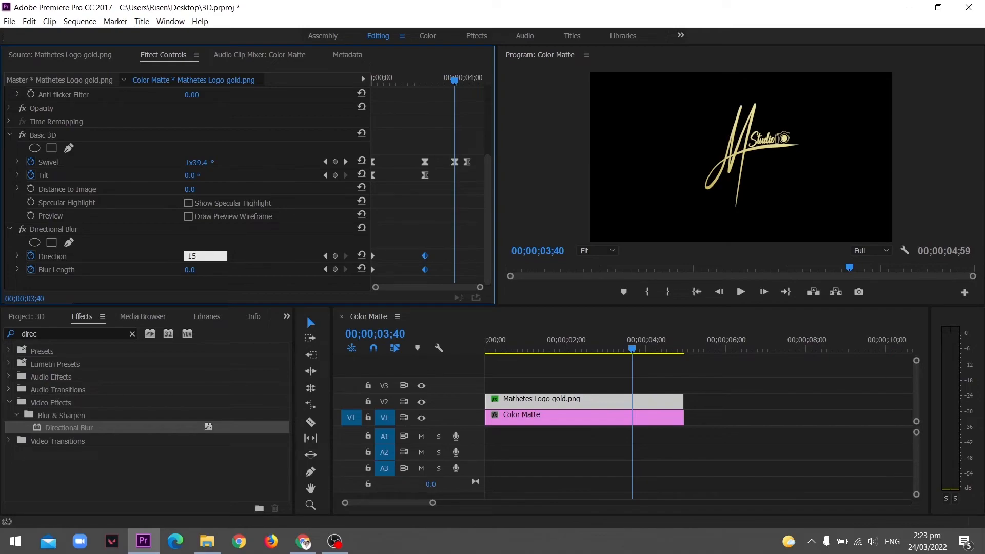
key(Return)
key(space)
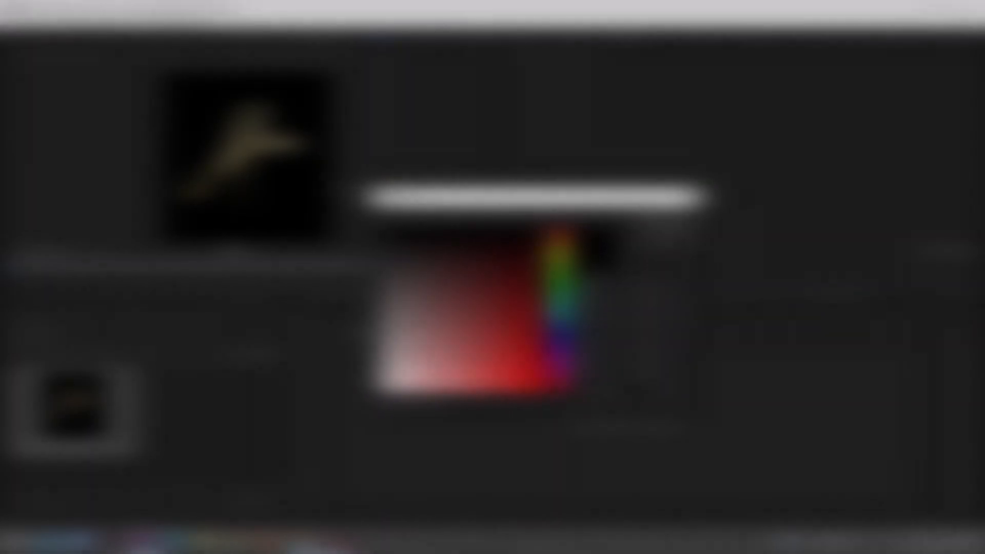
click(666, 220)
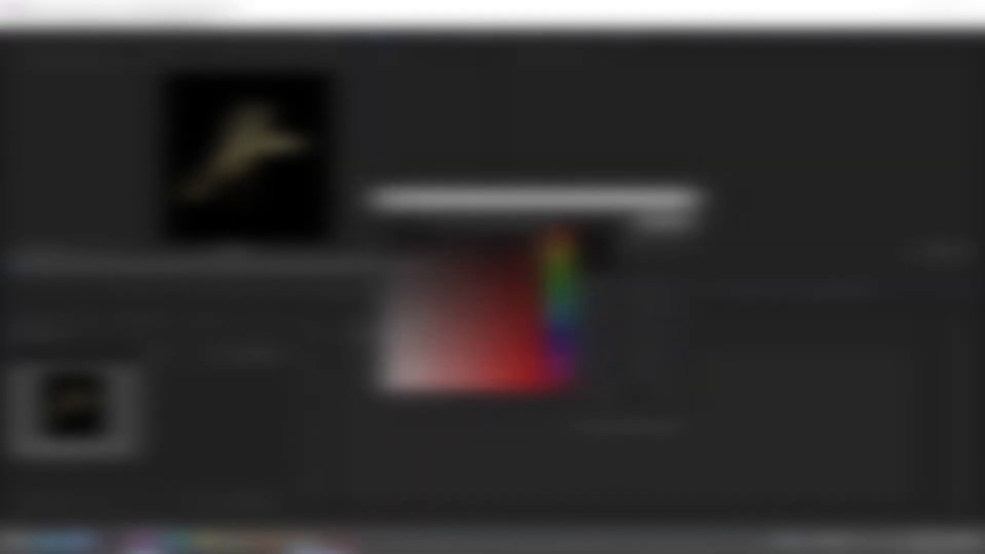